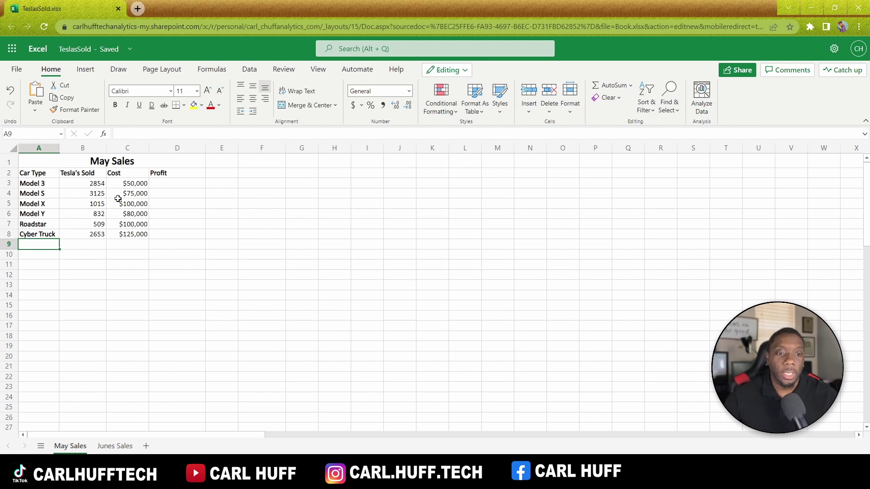
pyautogui.click(84, 183)
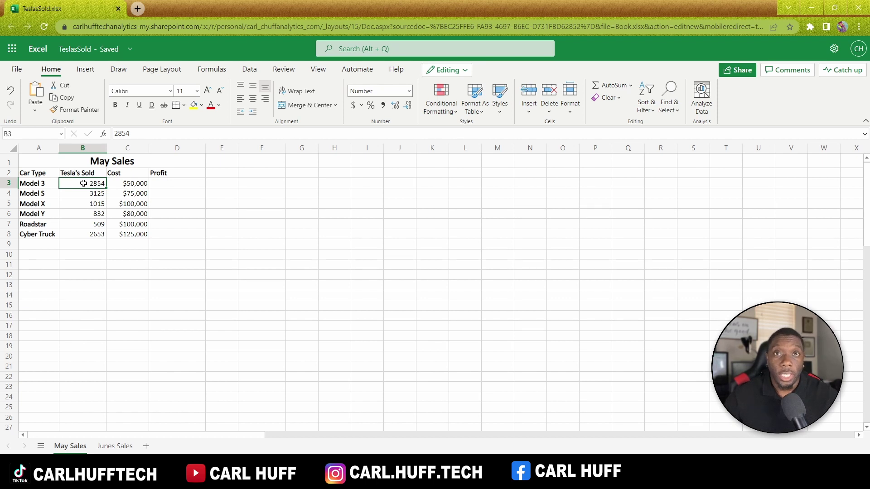
pyautogui.press('Right')
pyautogui.press('Right')
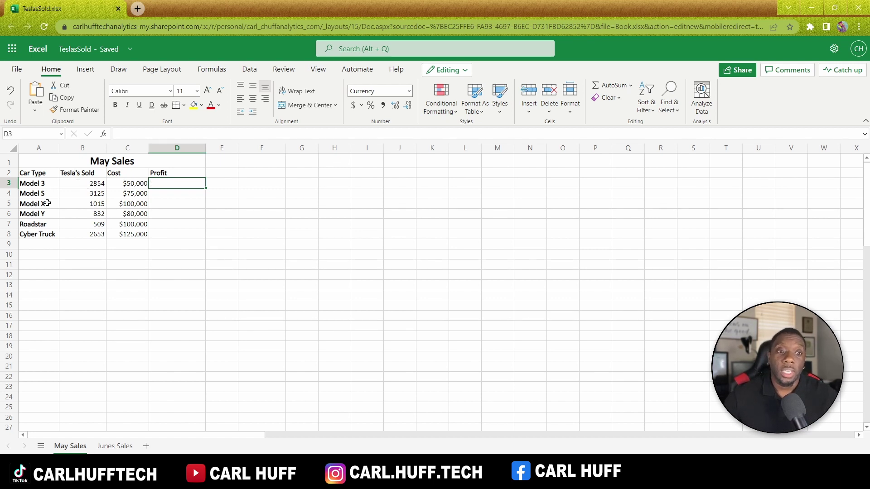
pyautogui.click(160, 195)
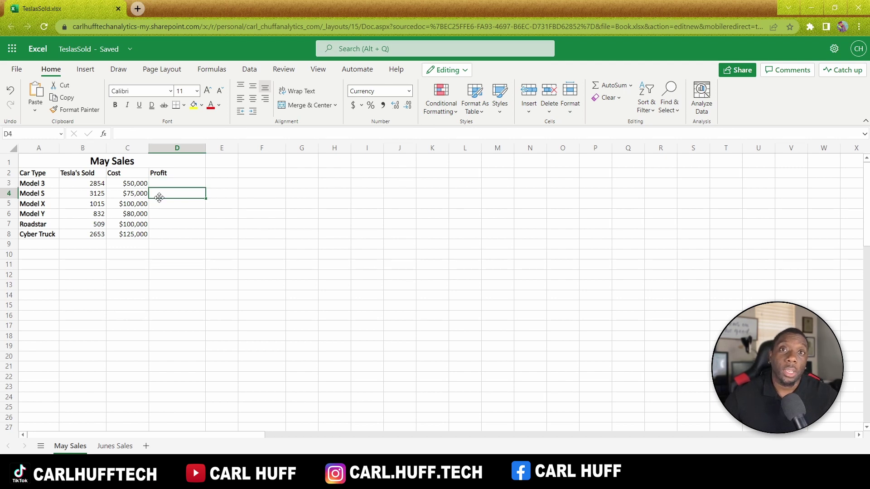
pyautogui.click(170, 183)
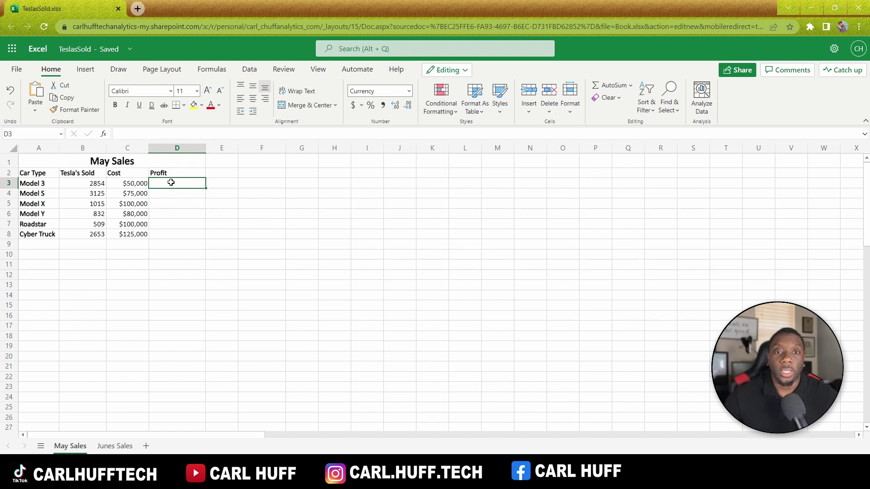
pyautogui.click(182, 201)
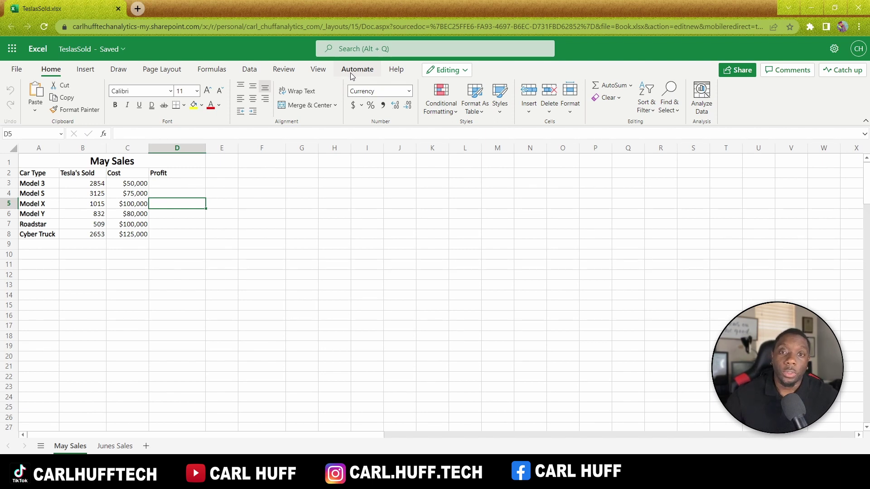
# Open the list of all Office Scripts and look through the recent, workbook and sample scripts
pyautogui.click(353, 72)
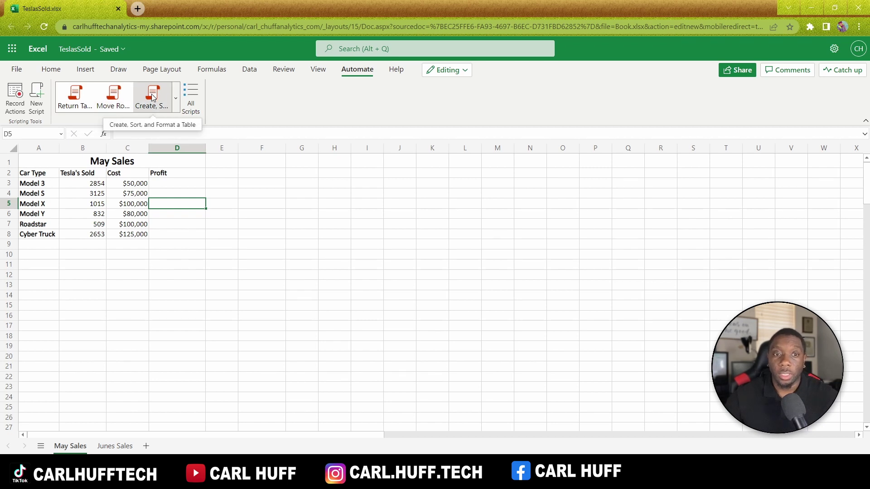
pyautogui.click(194, 99)
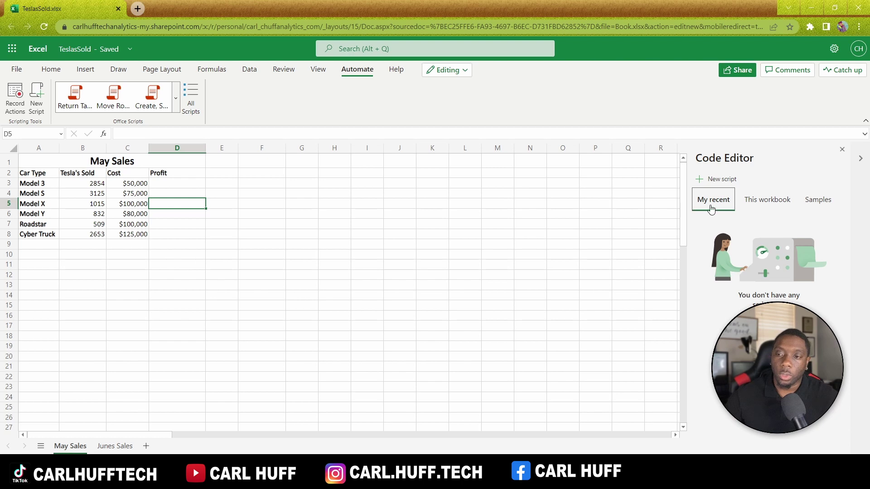
pyautogui.click(763, 206)
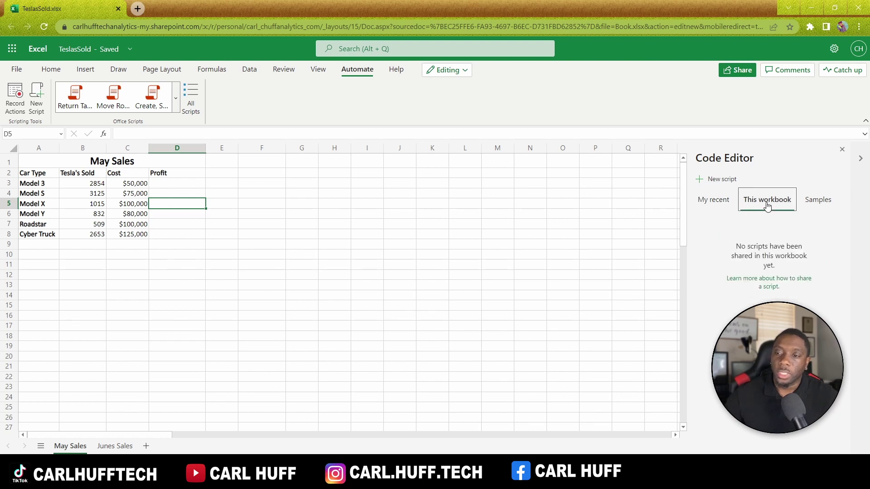
pyautogui.click(809, 202)
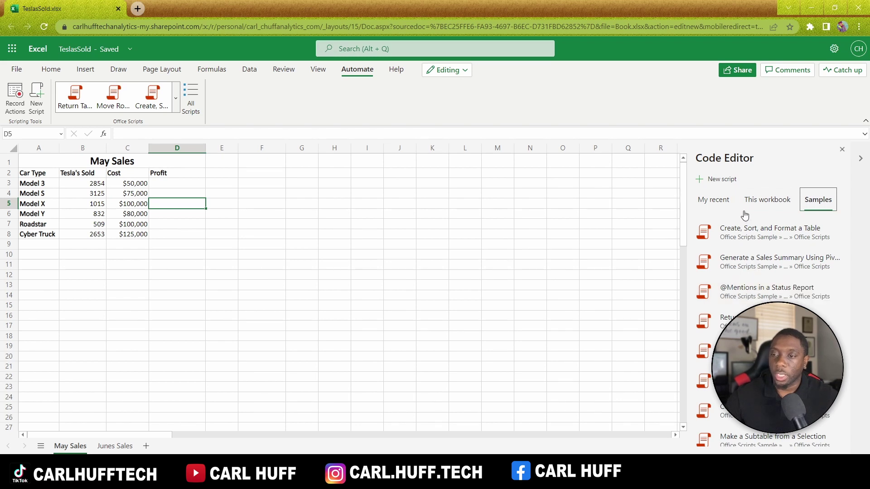
pyautogui.click(724, 204)
# Remove the bold formatting from the sales table range A2:D9 on the May Sales sheet
pyautogui.click(172, 246)
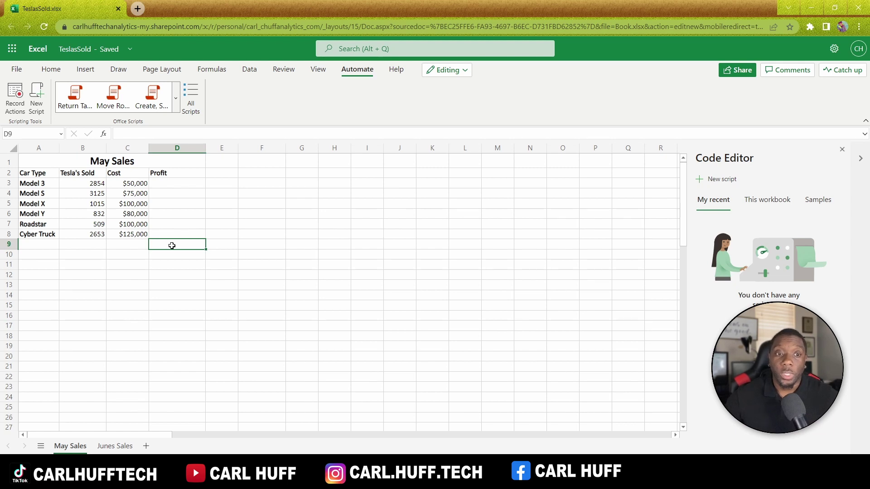
pyautogui.moveTo(172, 245); pyautogui.dragTo(37, 174)
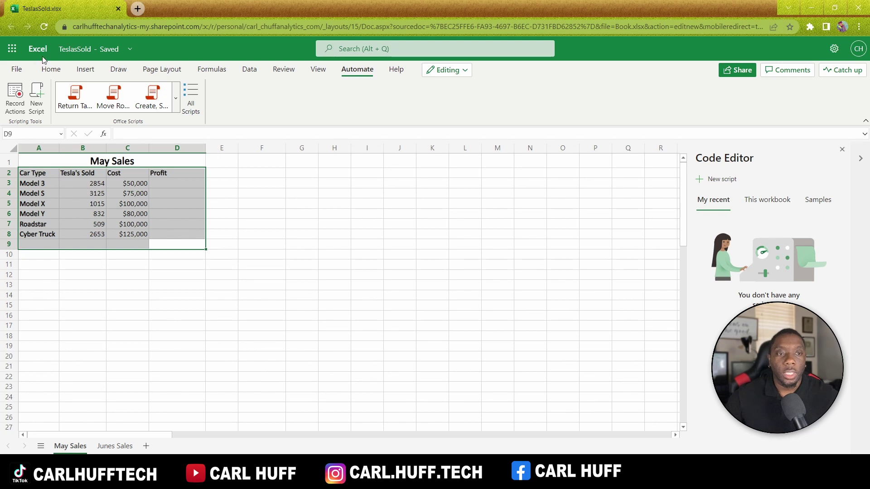
pyautogui.click(46, 72)
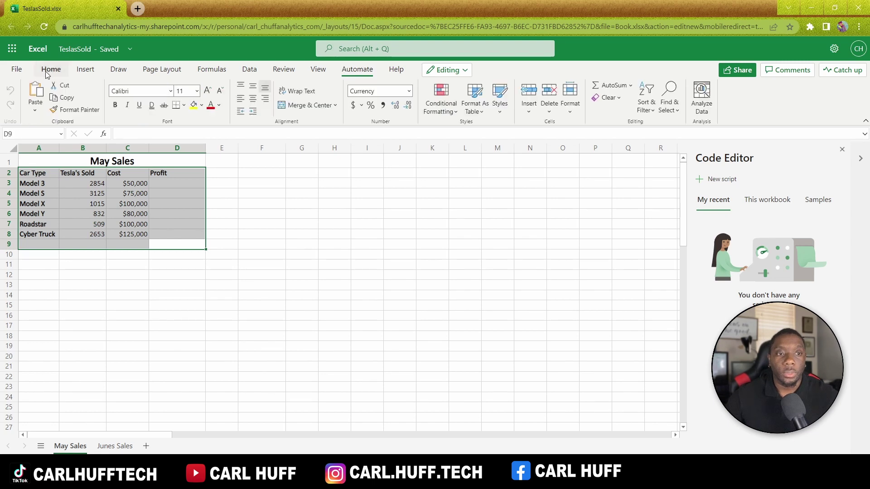
pyautogui.click(118, 107)
pyautogui.click(117, 107)
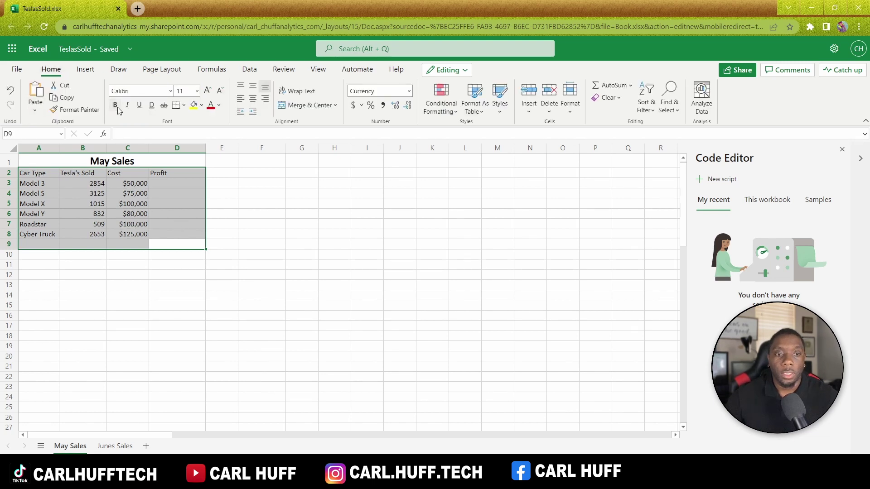
pyautogui.click(194, 246)
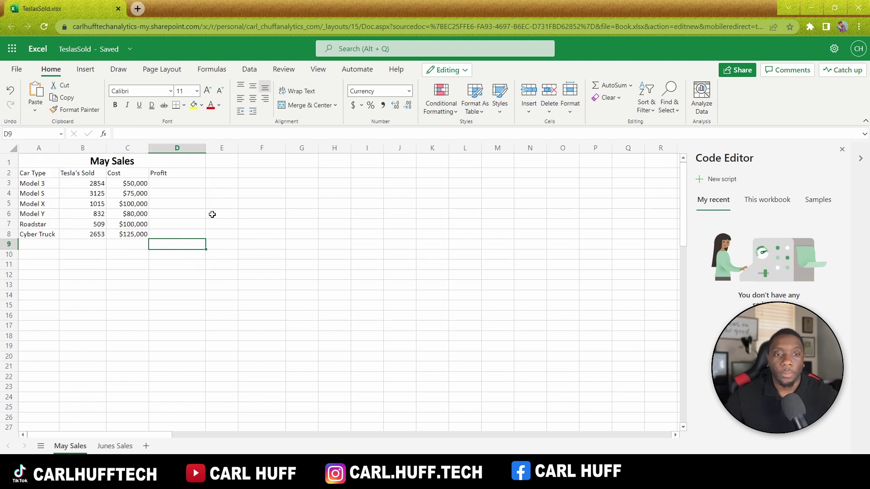
# Start recording actions for a new Office Script, with cell D3 selected
pyautogui.click(174, 186)
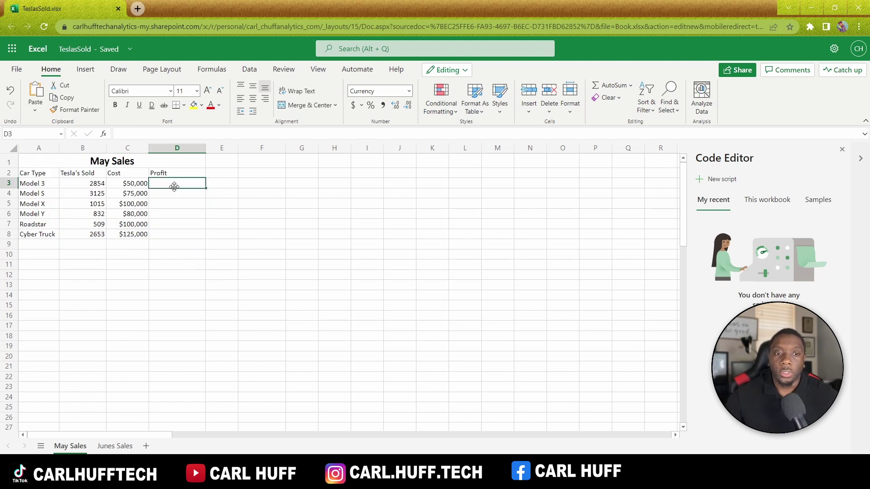
pyautogui.click(356, 69)
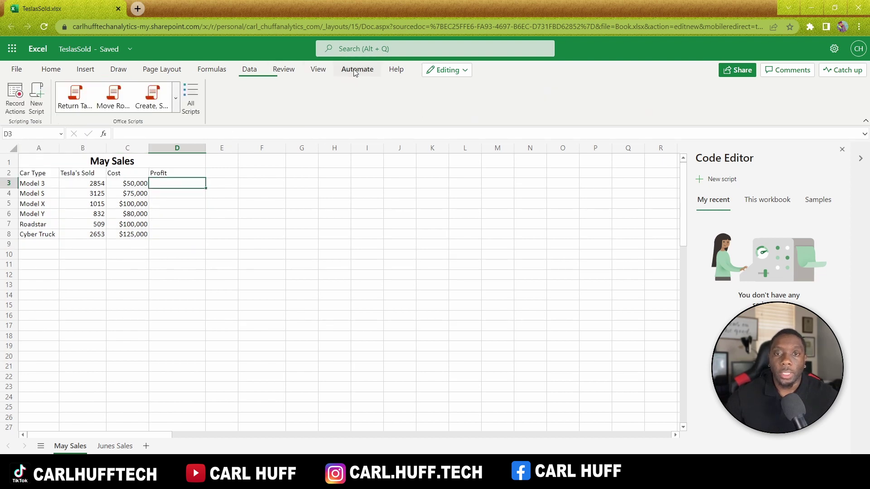
pyautogui.click(17, 101)
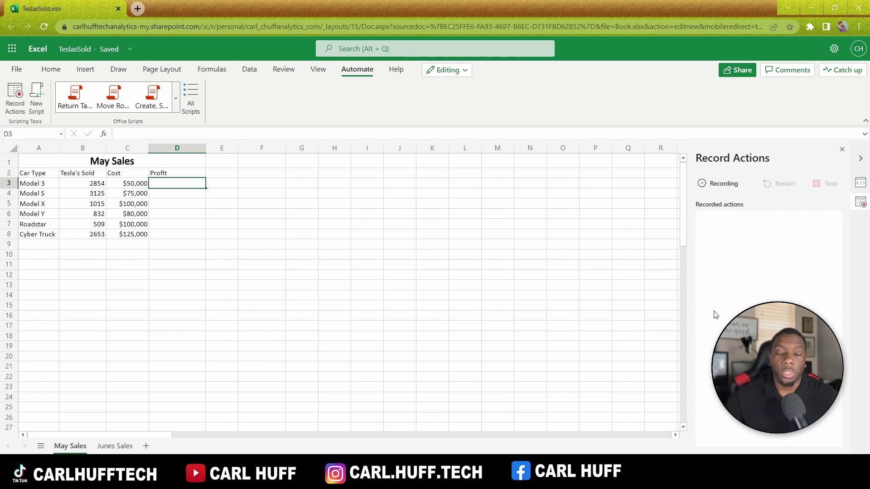
# Bold the header cells A2:D2 and the car type names in A3:A8
pyautogui.moveTo(175, 174); pyautogui.dragTo(52, 174)
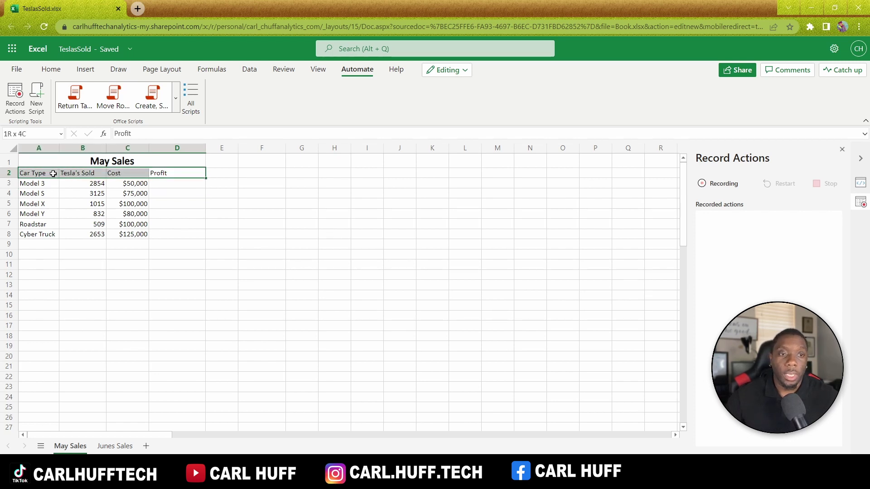
pyautogui.click(49, 70)
pyautogui.click(114, 105)
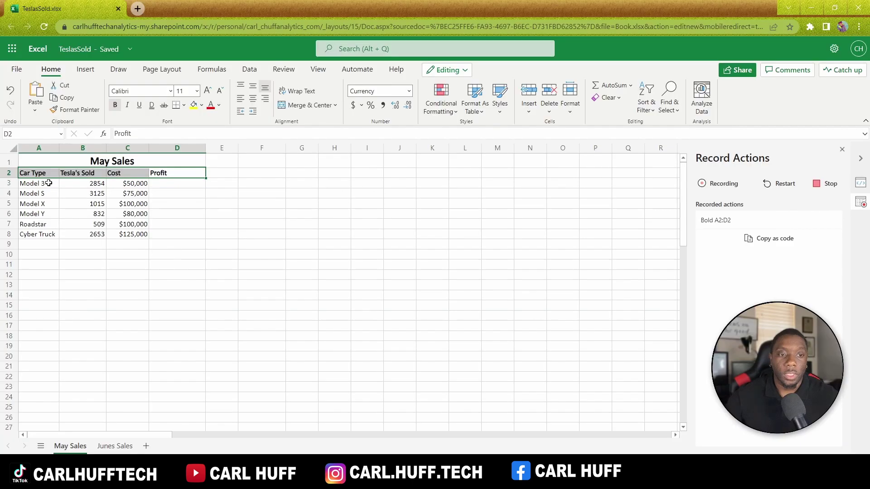
pyautogui.moveTo(38, 183); pyautogui.dragTo(40, 235)
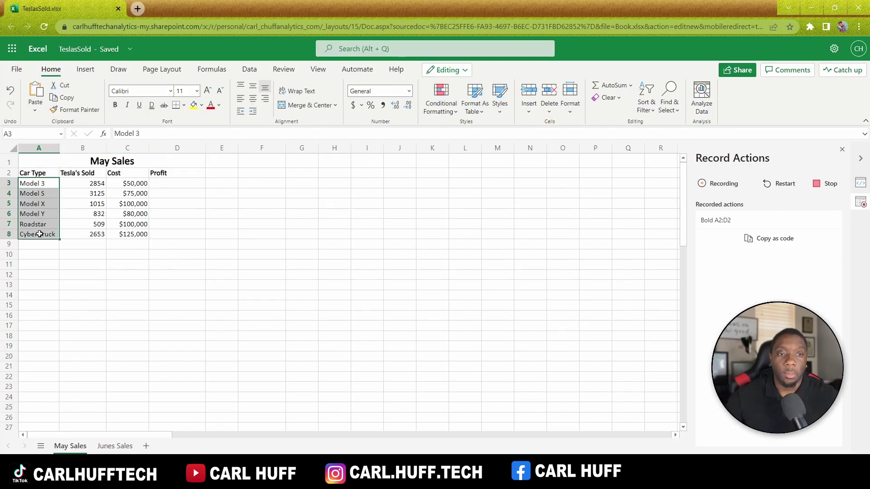
pyautogui.click(115, 107)
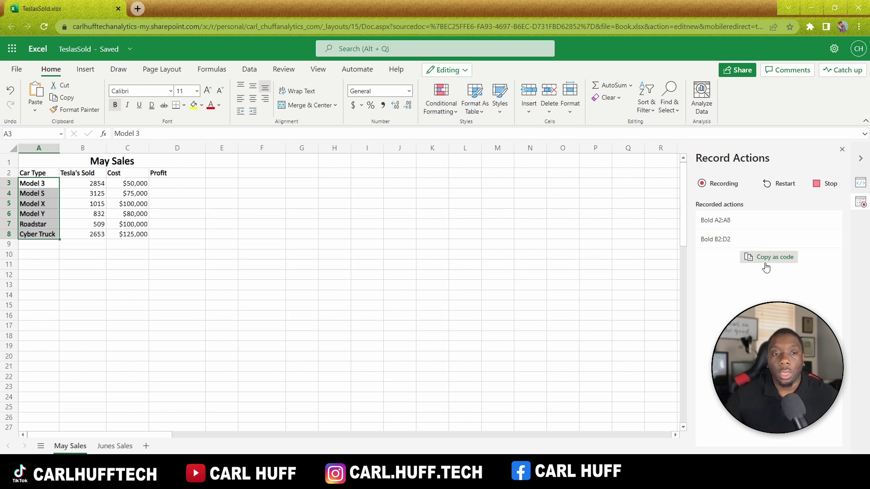
# Enter the formula =(B3*C3) in cell D3 to calculate the Model 3 profit
pyautogui.click(173, 183)
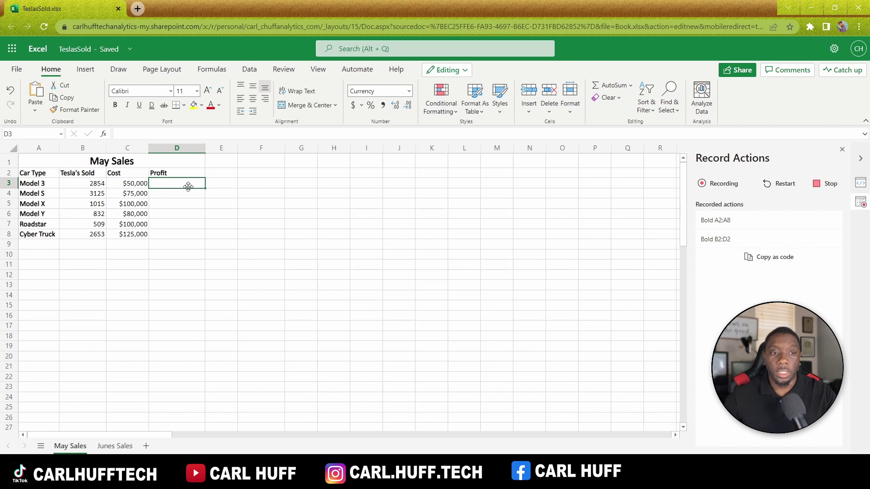
pyautogui.click(134, 132)
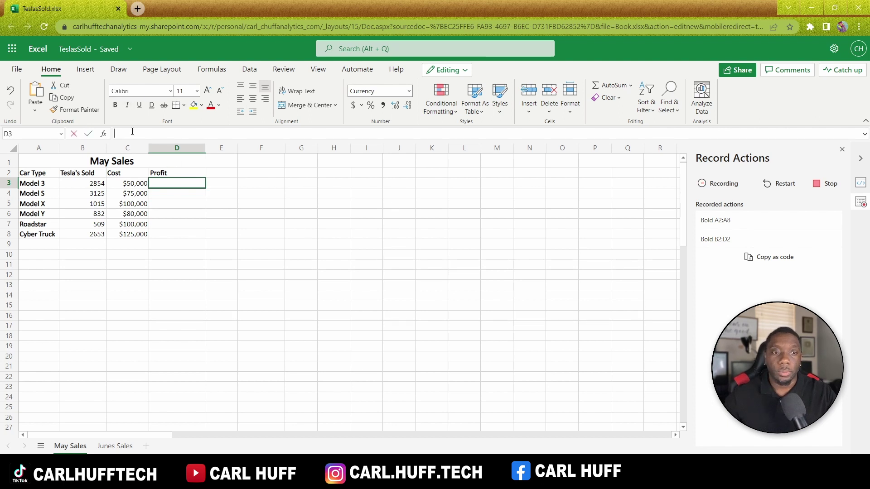
pyautogui.write('=')
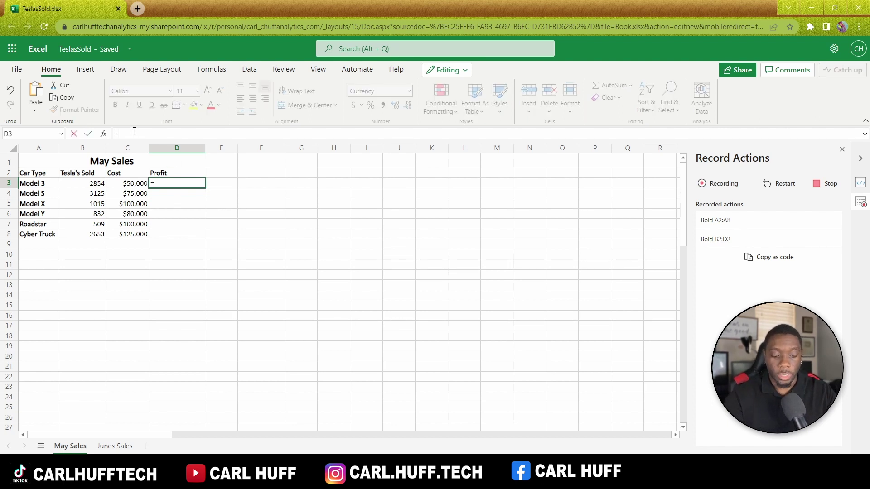
pyautogui.write('(')
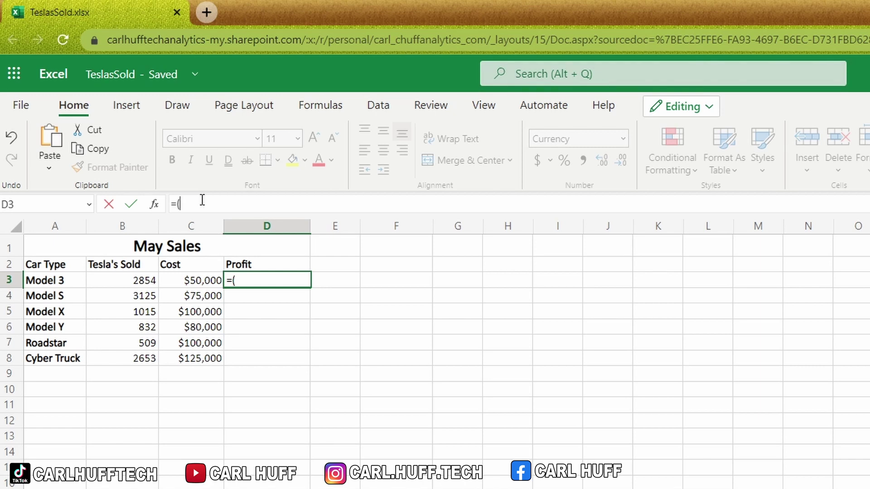
pyautogui.write('B3*')
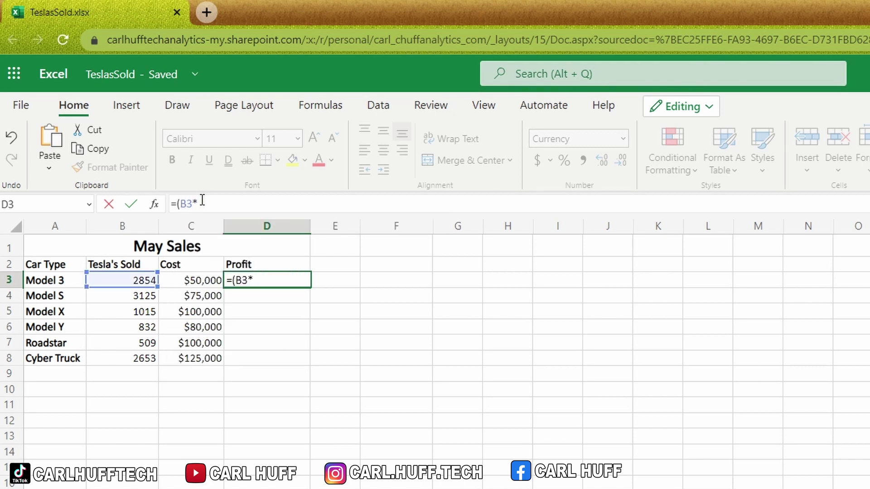
pyautogui.write('C3')
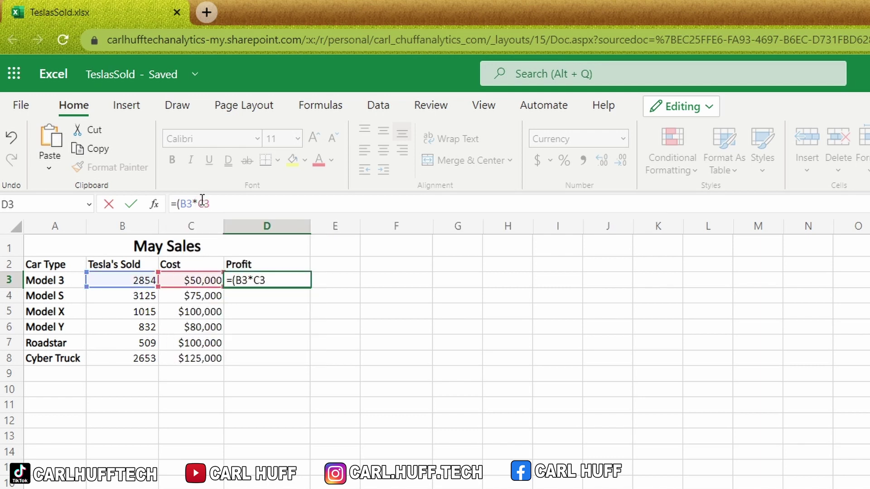
pyautogui.write(')')
pyautogui.press('Return')
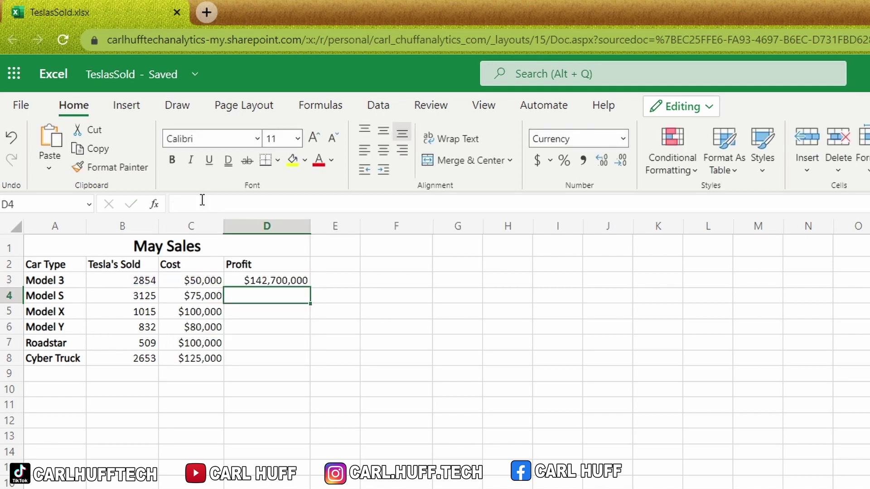
# Fill the profit formula from D3 down to D8 for the remaining car types
pyautogui.click(286, 281)
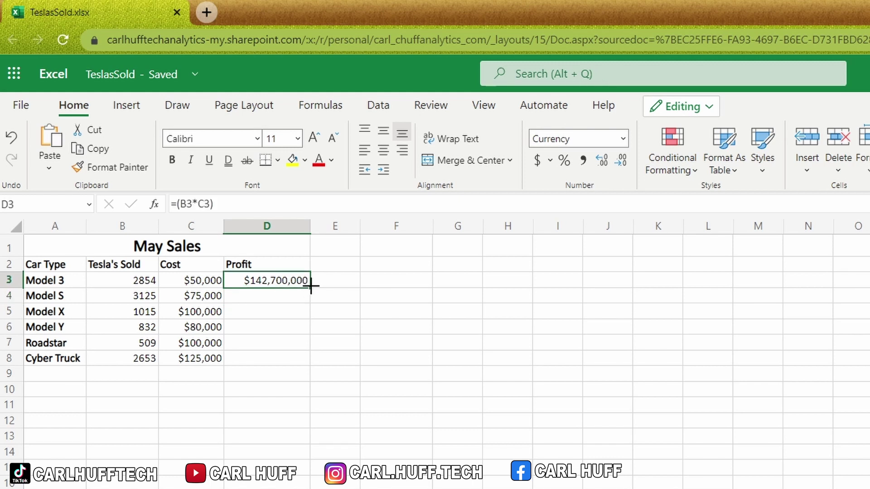
pyautogui.moveTo(310, 286); pyautogui.dragTo(308, 361)
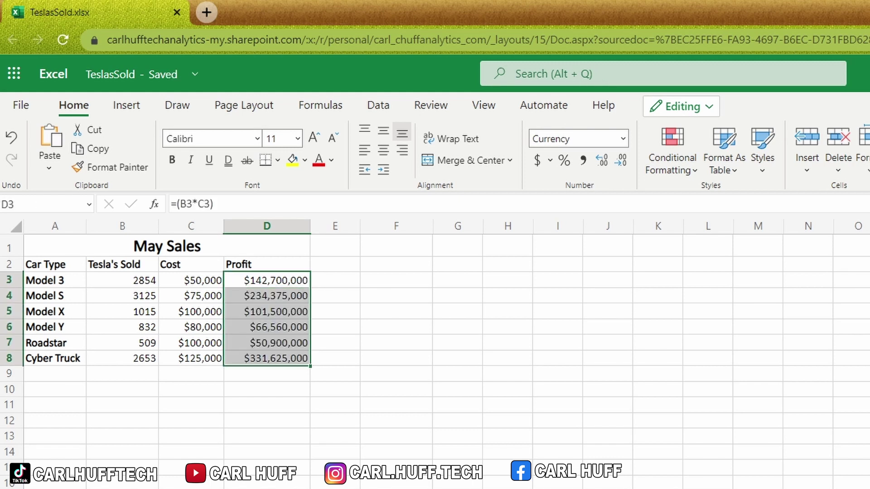
pyautogui.click(258, 358)
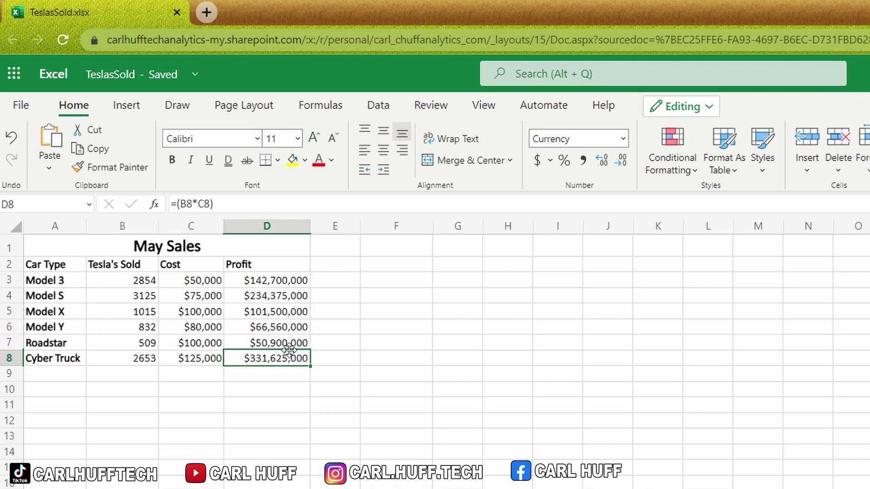
# Enter the formula =SUM(D3:D8) in cell D9 to total the profits
pyautogui.click(254, 374)
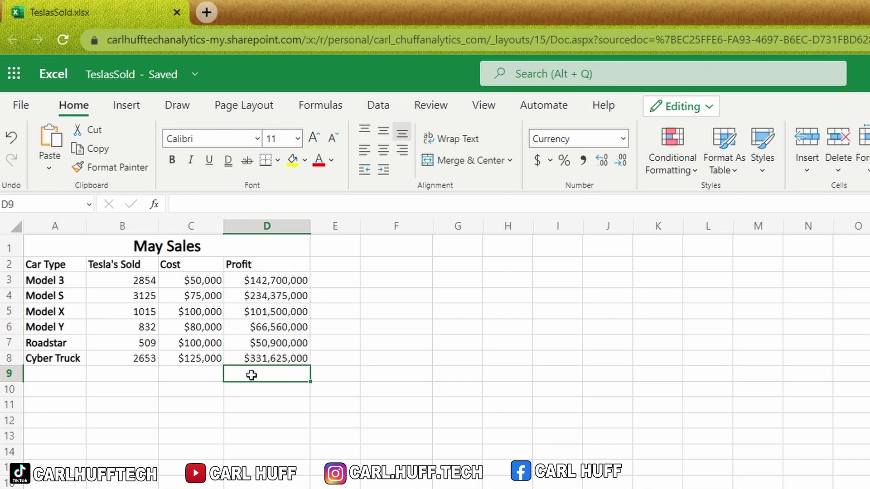
pyautogui.click(256, 201)
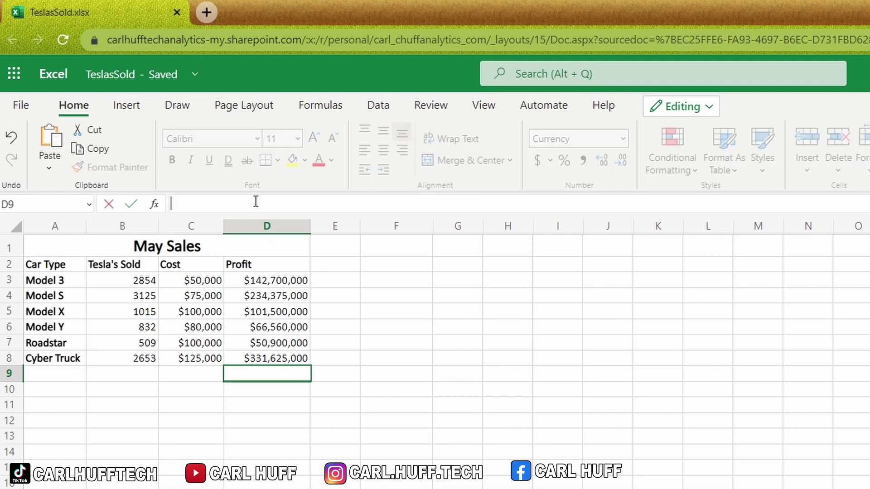
pyautogui.write('=S')
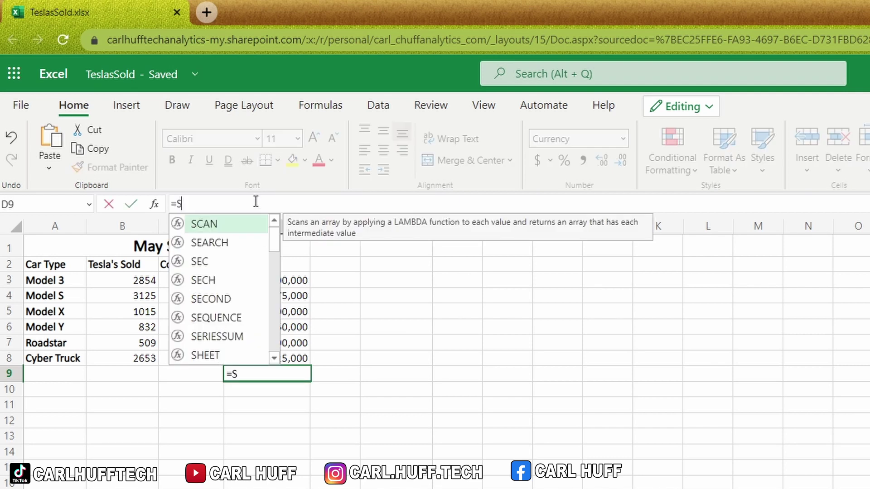
pyautogui.write('UM(')
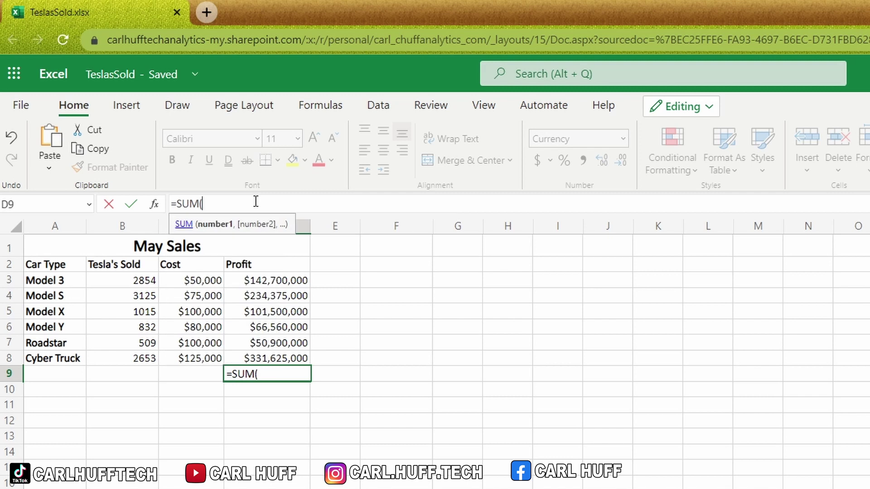
pyautogui.moveTo(259, 359); pyautogui.dragTo(262, 284)
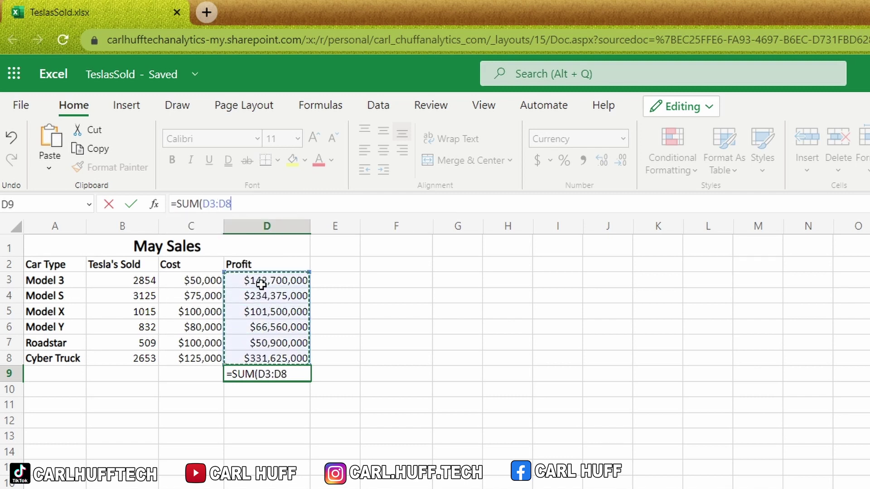
pyautogui.write(')')
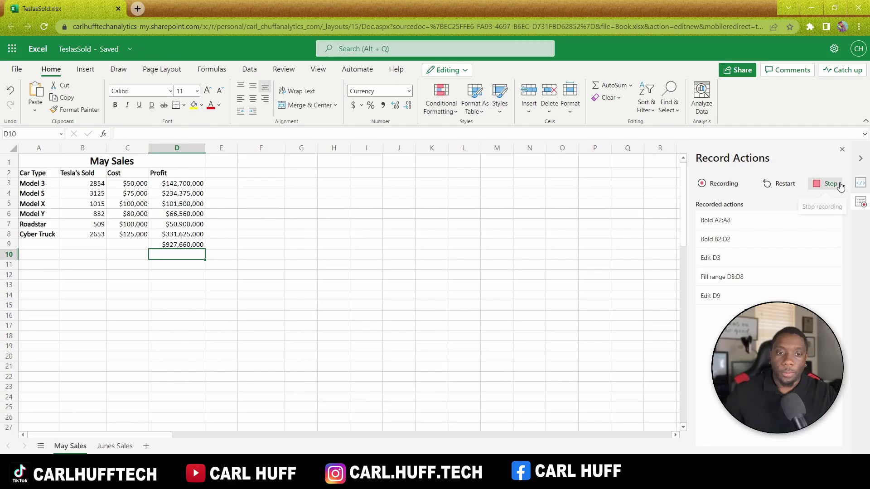
# Stop recording the actions, open the recorded script's code in a widened editor pane and review it
pyautogui.click(830, 183)
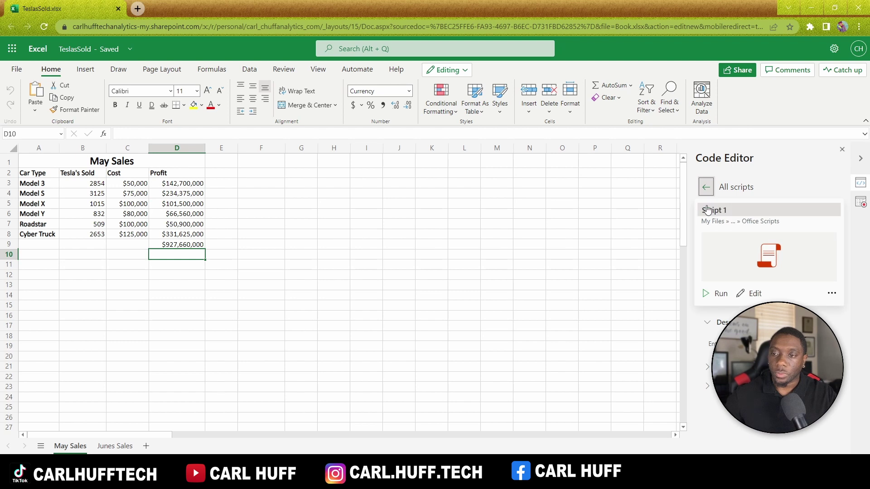
pyautogui.click(752, 294)
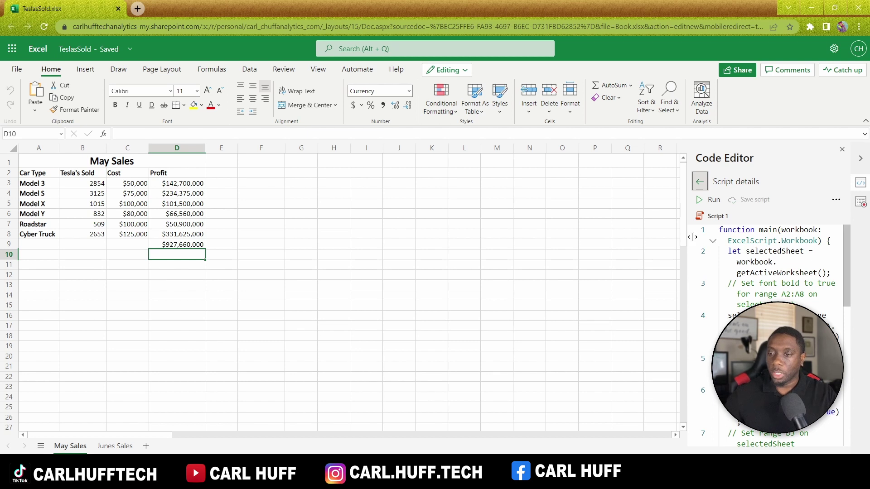
pyautogui.moveTo(687, 240); pyautogui.dragTo(643, 240)
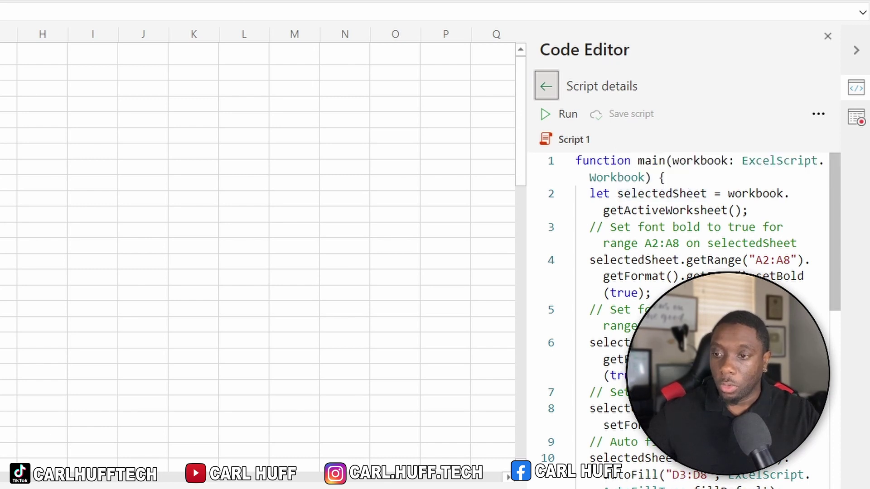
pyautogui.scroll(-2, 828, 236)
pyautogui.scroll(-2, 828, 236)
pyautogui.scroll(3, 835, 259)
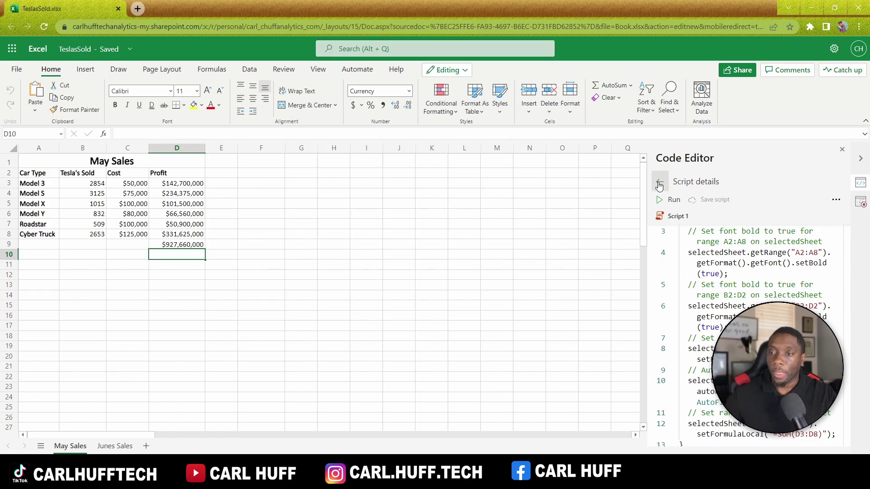
# Return to the script details and rename Script 1 as TeslaSalesScript
pyautogui.click(659, 184)
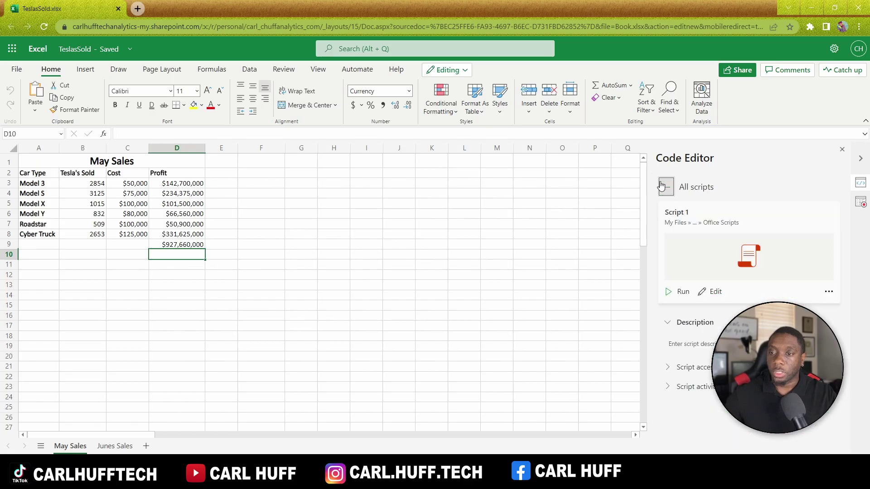
pyautogui.click(690, 211)
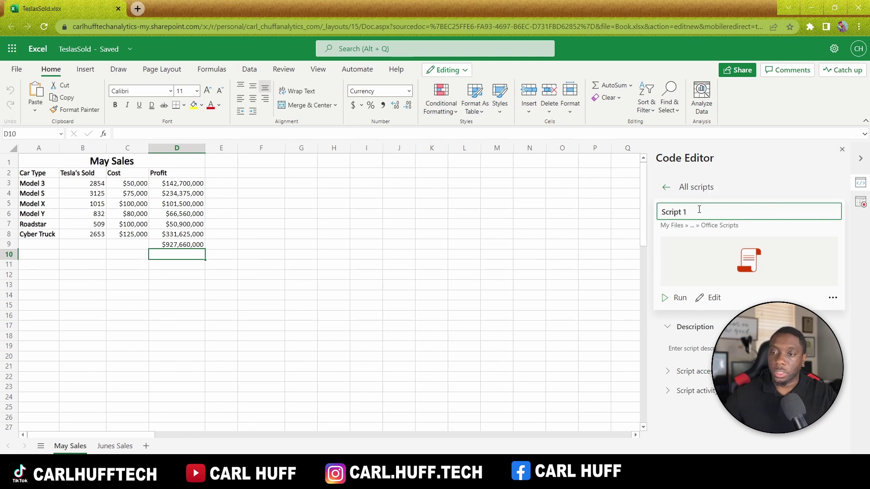
pyautogui.moveTo(699, 210); pyautogui.dragTo(640, 214)
pyautogui.write('Te')
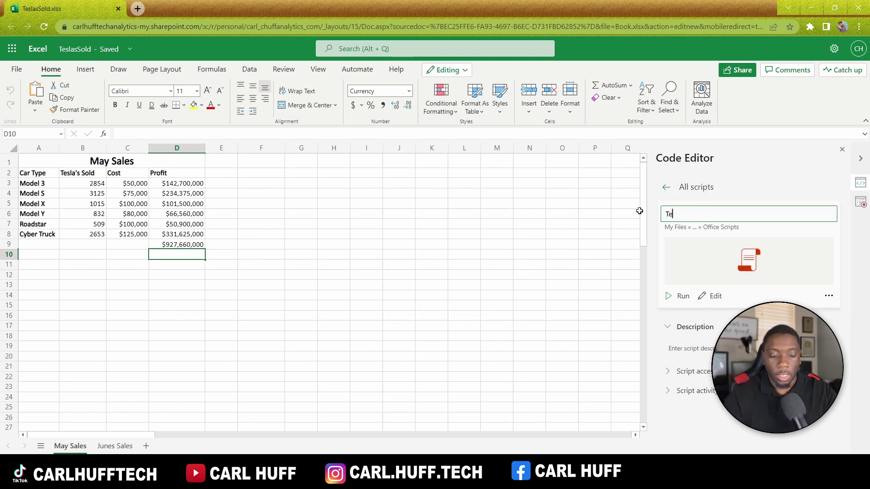
pyautogui.write('slaSalesScript')
pyautogui.press('Return')
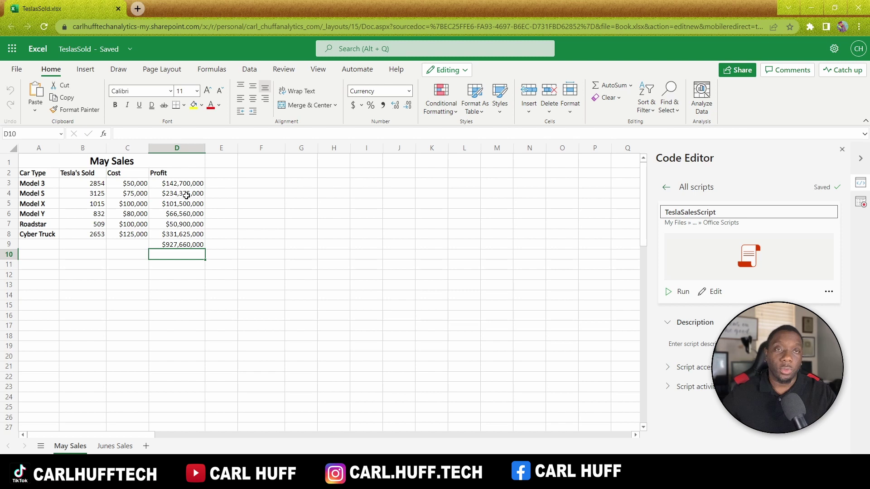
# Clear the profit values in D3:D9 and remove bold from the headers A2:D2 and car type names A3:A8
pyautogui.moveTo(177, 244); pyautogui.dragTo(180, 179)
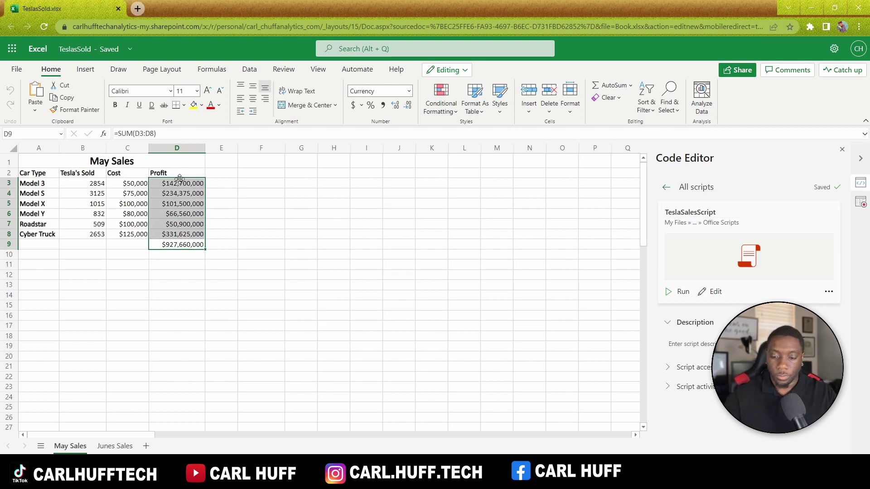
pyautogui.press('Delete')
pyautogui.moveTo(184, 174); pyautogui.dragTo(39, 172)
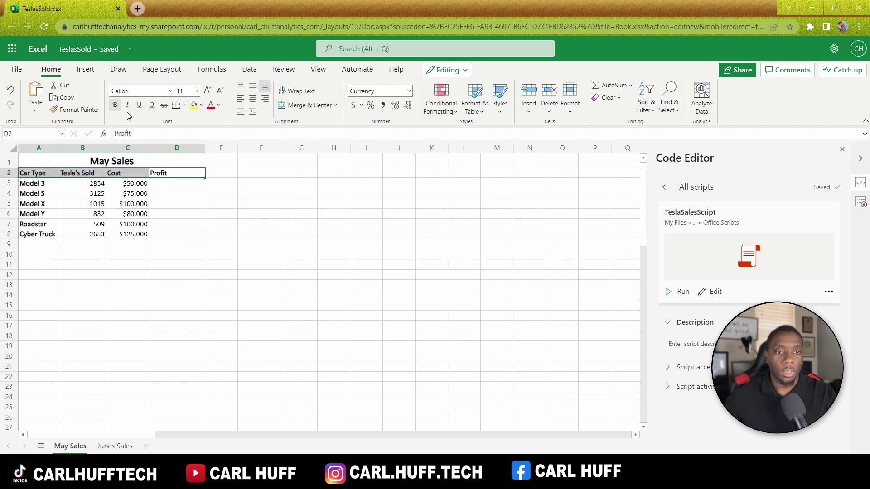
pyautogui.click(116, 105)
pyautogui.moveTo(40, 234); pyautogui.dragTo(37, 184)
pyautogui.click(115, 105)
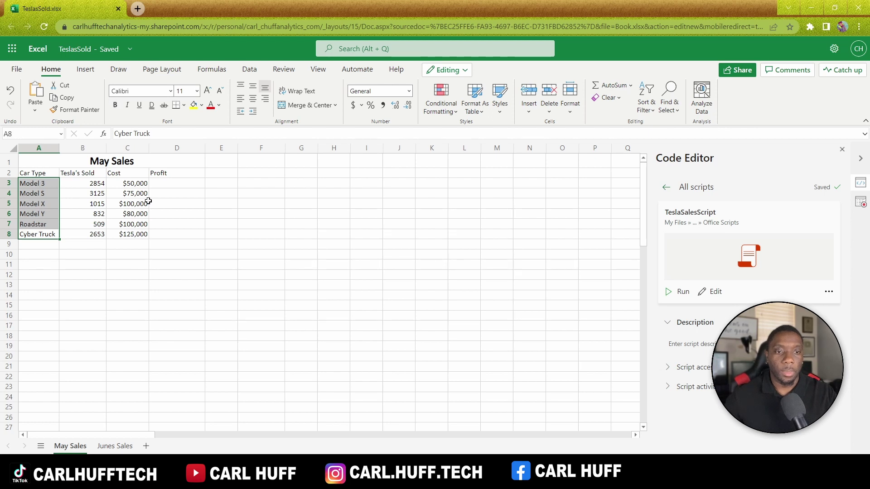
# Run TeslaSalesScript on the May Sales sheet and check the total formula in D9
pyautogui.click(181, 175)
pyautogui.click(167, 185)
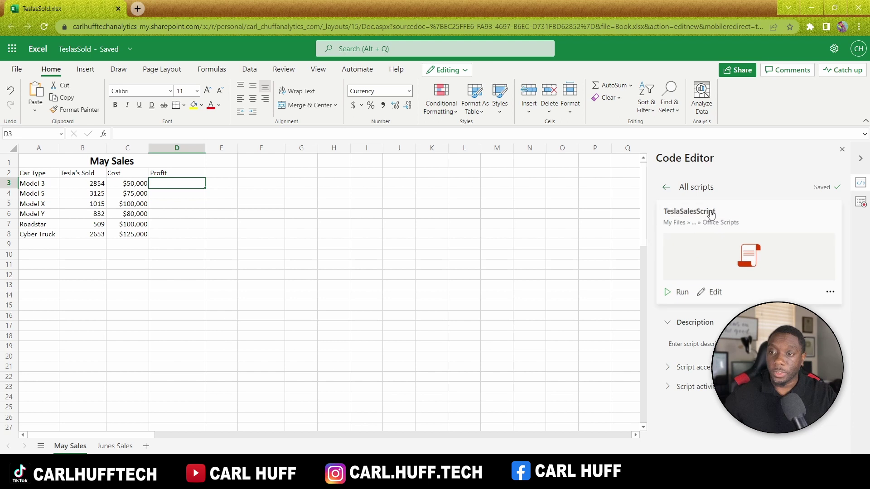
pyautogui.click(675, 294)
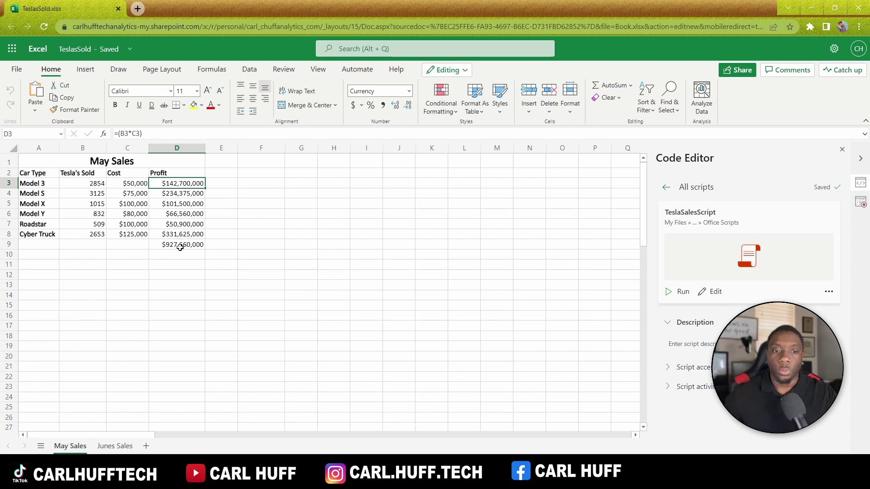
pyautogui.click(180, 247)
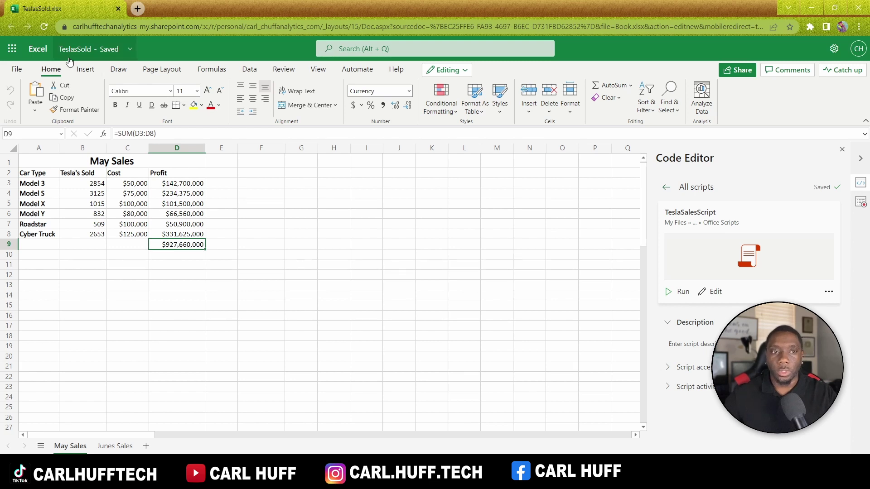
# Switch to OneDrive and go to the Office Scripts folder inside Documents to locate TeslaSalesScript.osts and its sharing option
pyautogui.click(13, 49)
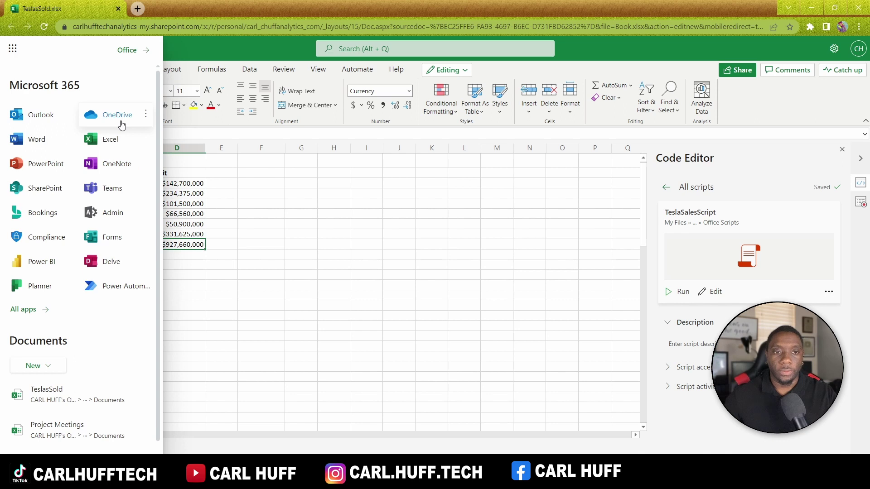
pyautogui.click(119, 116)
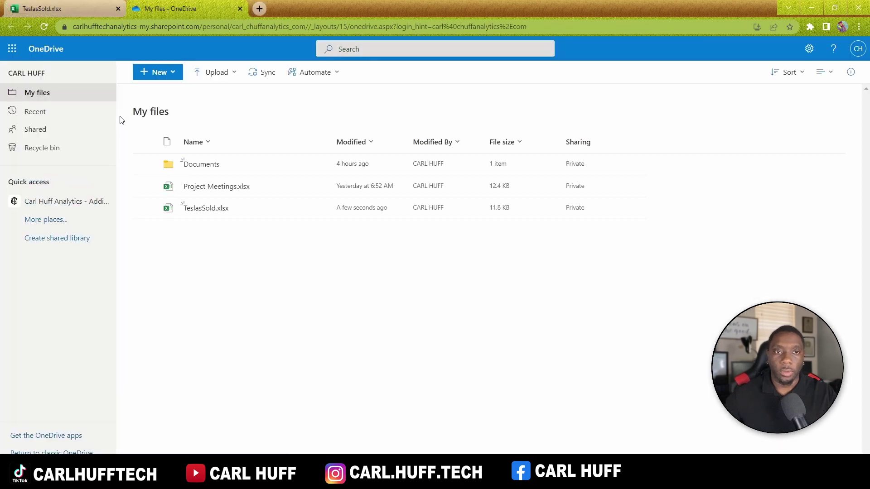
pyautogui.click(200, 164)
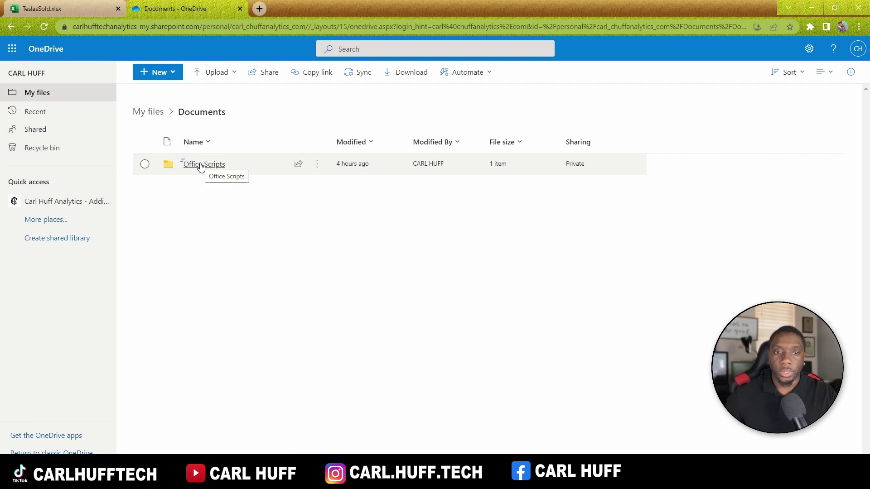
pyautogui.click(200, 165)
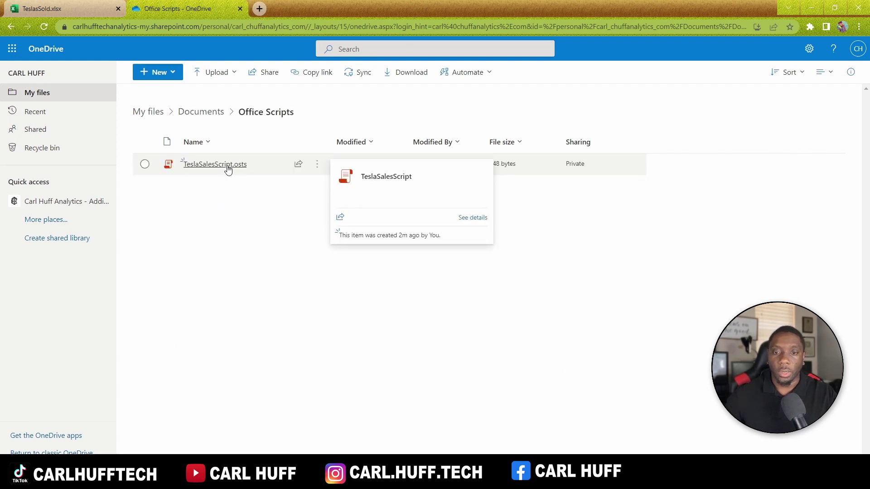
pyautogui.click(298, 165)
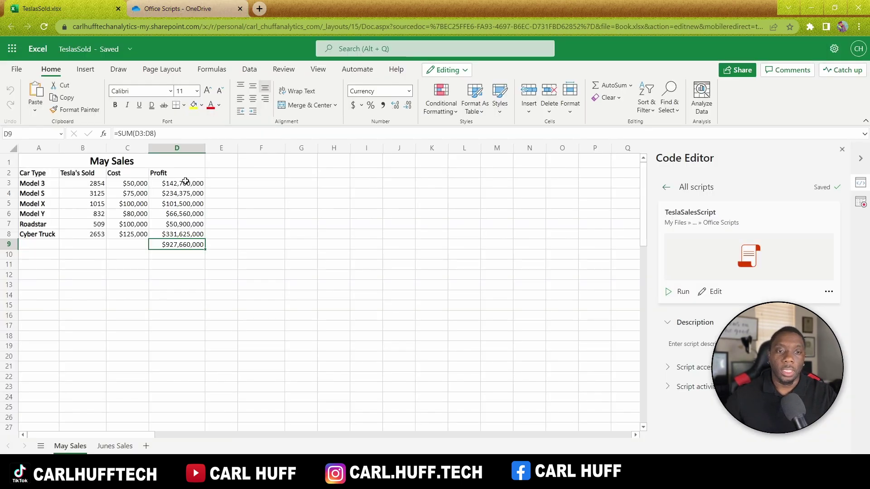
# Back in the TeslasSold workbook, clear D3:D9 and remove bold from the headers and car type names
pyautogui.moveTo(186, 183); pyautogui.dragTo(178, 240)
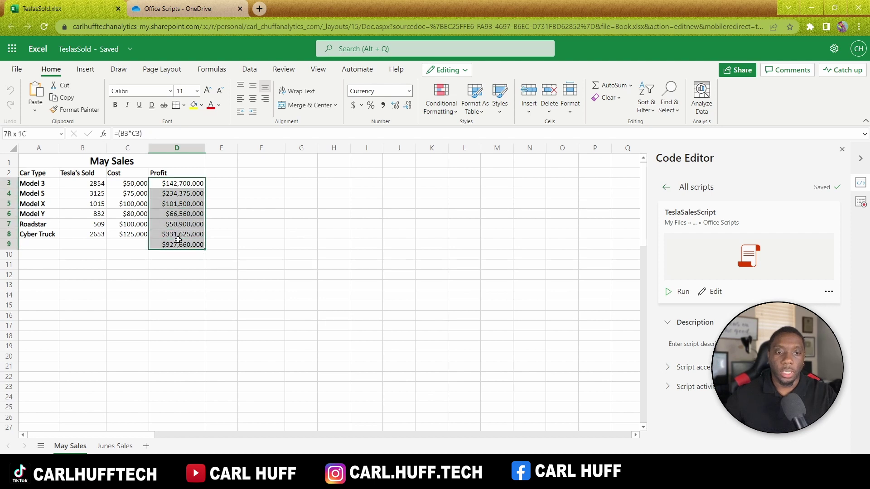
pyautogui.press('Delete')
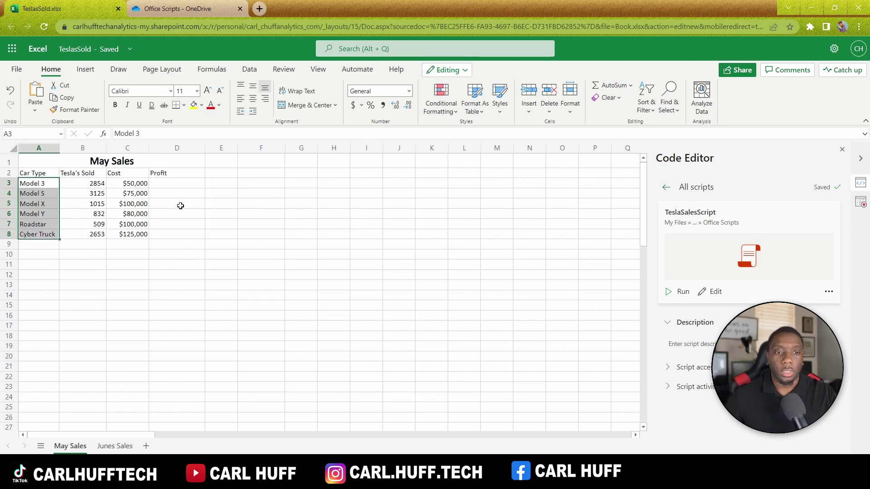
pyautogui.click(177, 233)
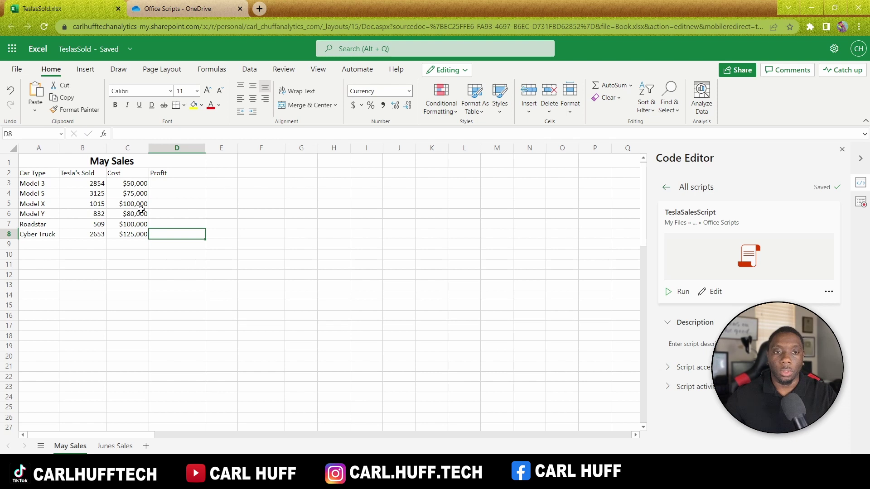
# Switch to Power Automate and open the page for creating a new flow
pyautogui.click(10, 49)
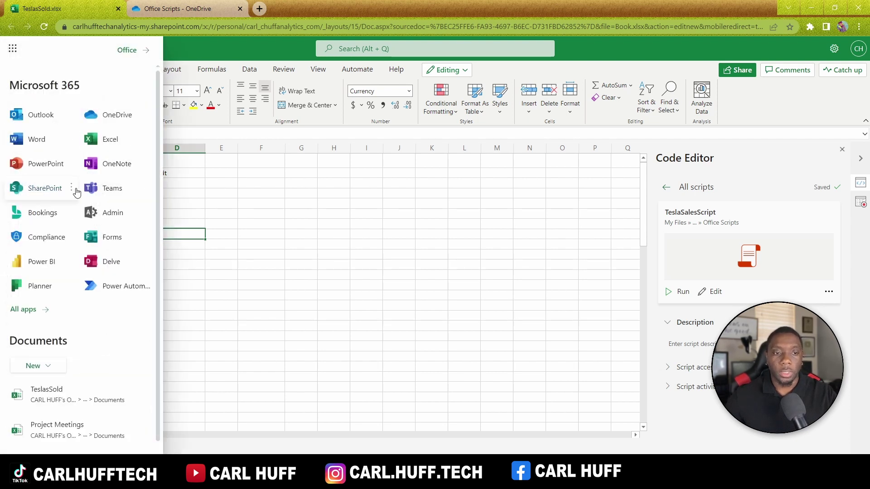
pyautogui.click(114, 292)
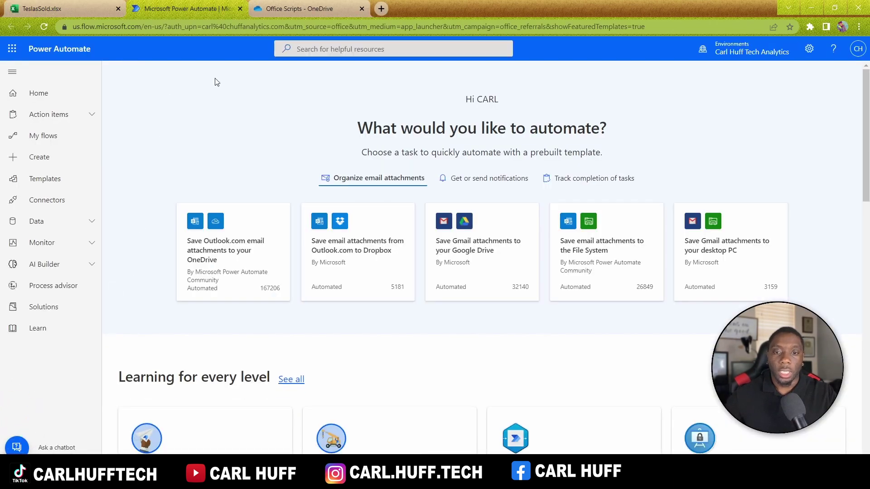
pyautogui.click(40, 157)
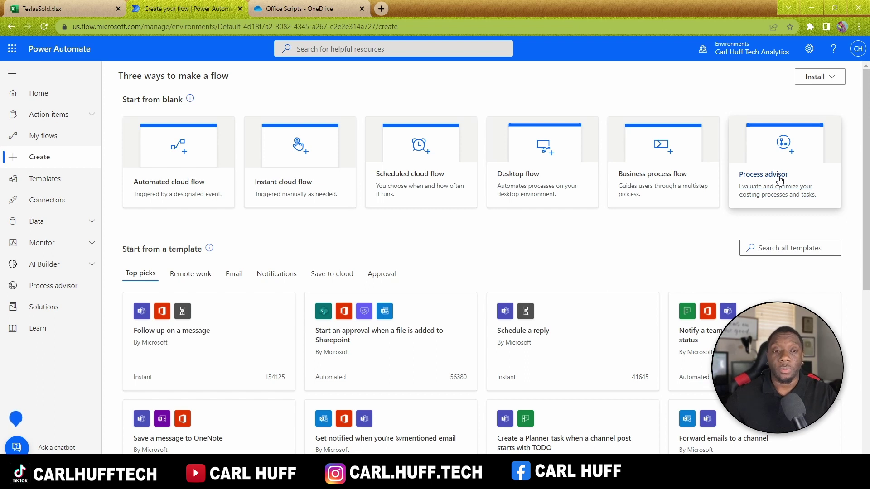
# Set up an instant cloud flow named "Tesla's Sales Flow" with the "Manually trigger a flow" trigger
pyautogui.click(301, 178)
pyautogui.click(514, 159)
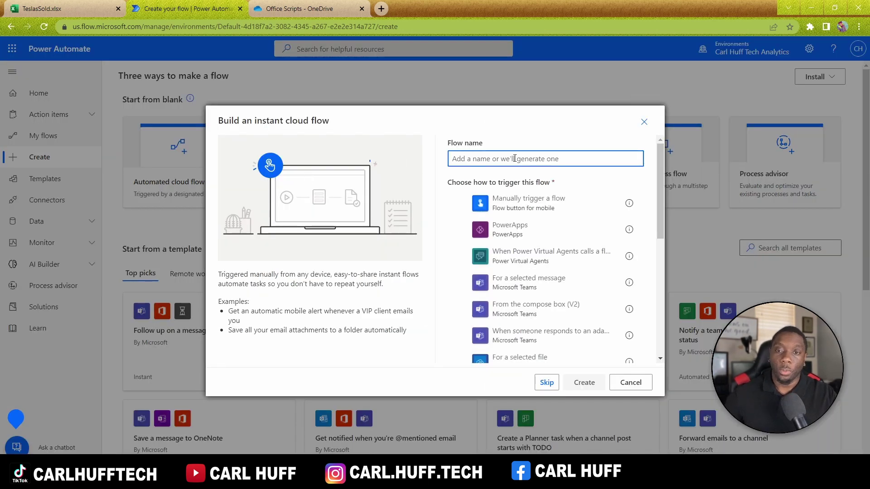
pyautogui.write('Te')
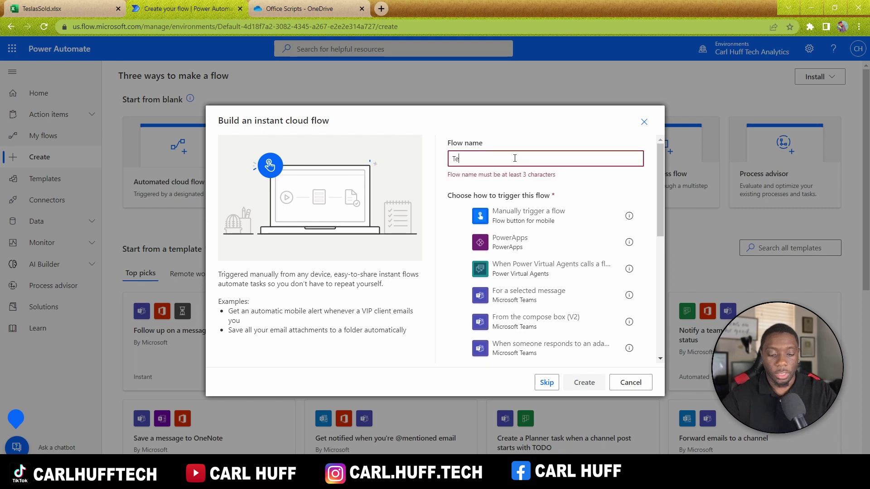
pyautogui.write("sla's Sales Flow")
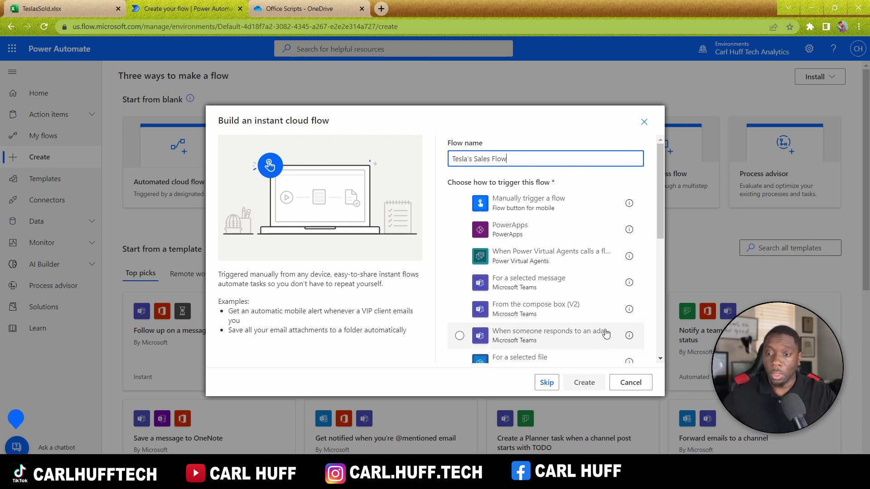
pyautogui.click(520, 206)
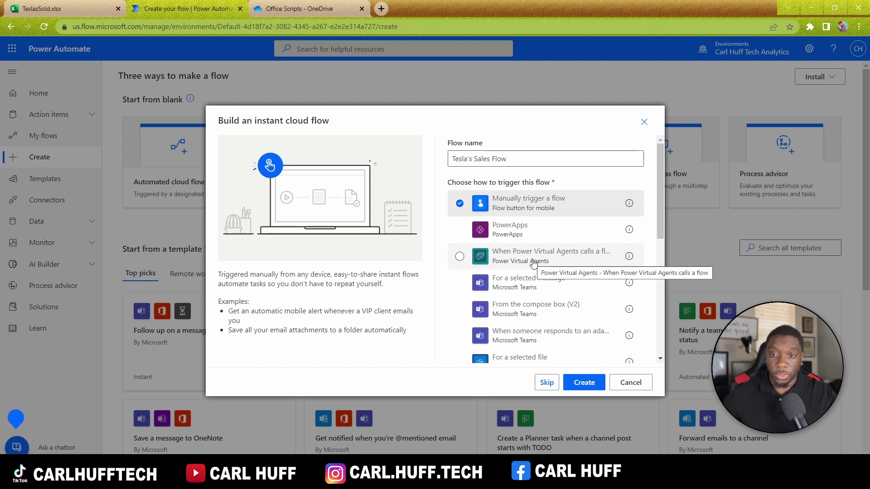
pyautogui.scroll(-1, 534, 264)
pyautogui.scroll(1, 534, 264)
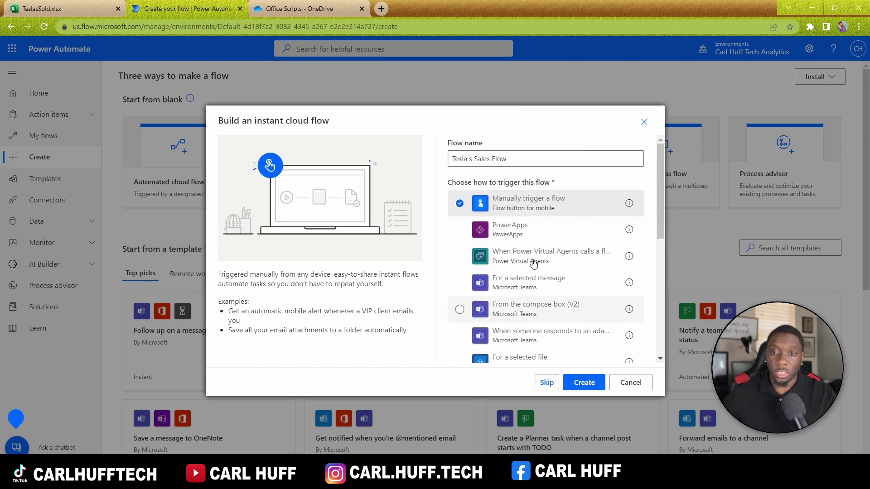
pyautogui.scroll(-5, 527, 247)
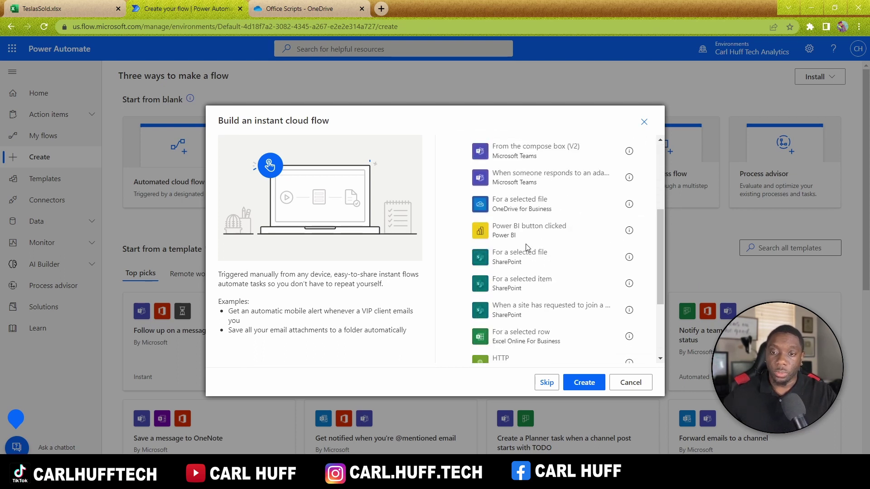
pyautogui.scroll(5, 521, 323)
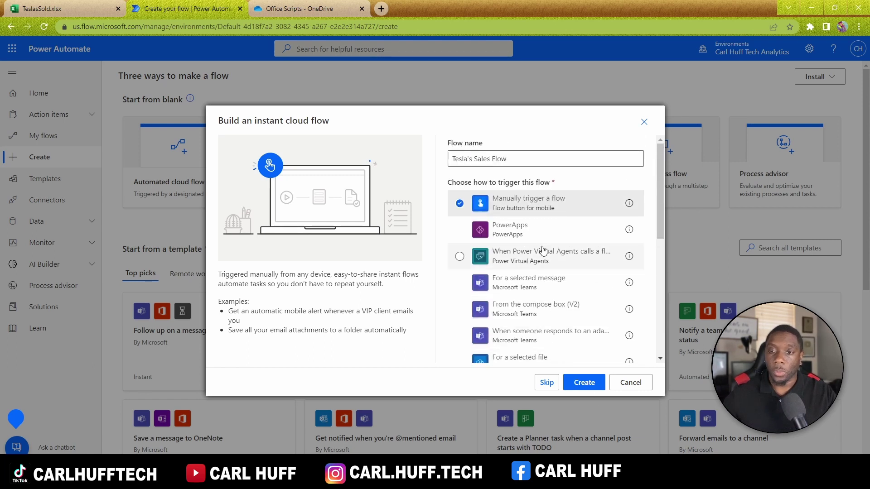
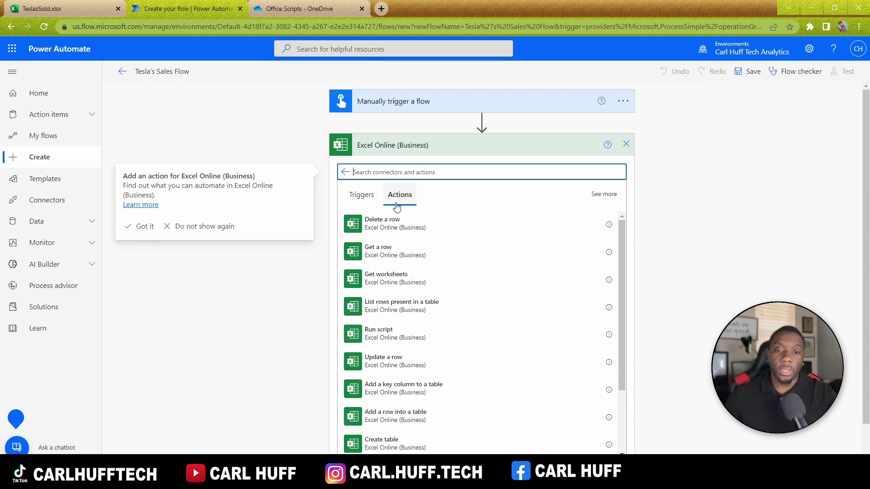
# Add the Excel Online (Business) Run script action below the manual trigger
pyautogui.click(363, 195)
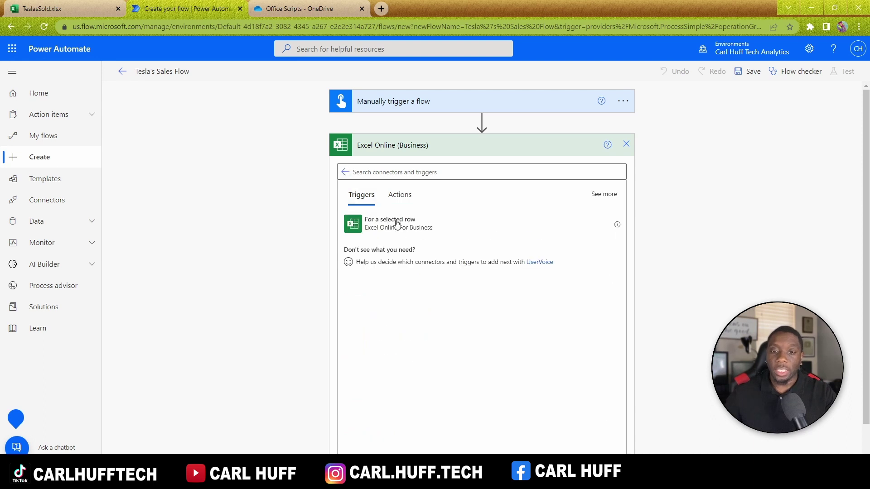
pyautogui.click(393, 198)
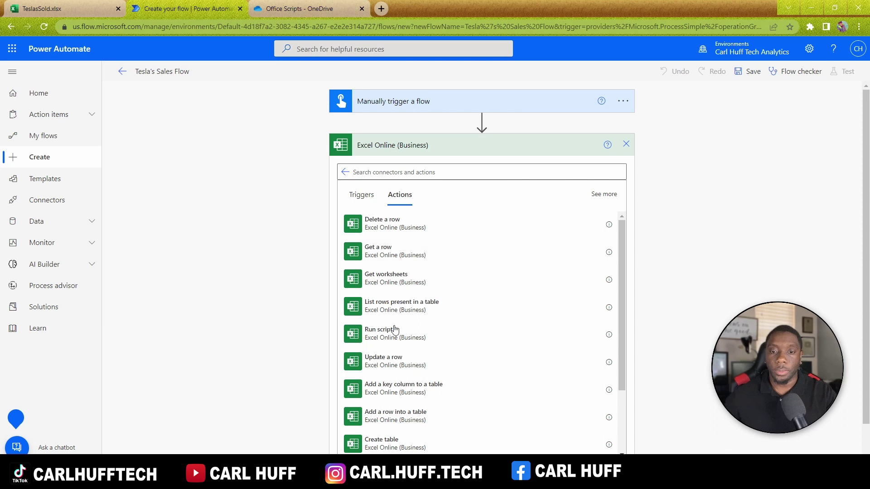
pyautogui.click(373, 332)
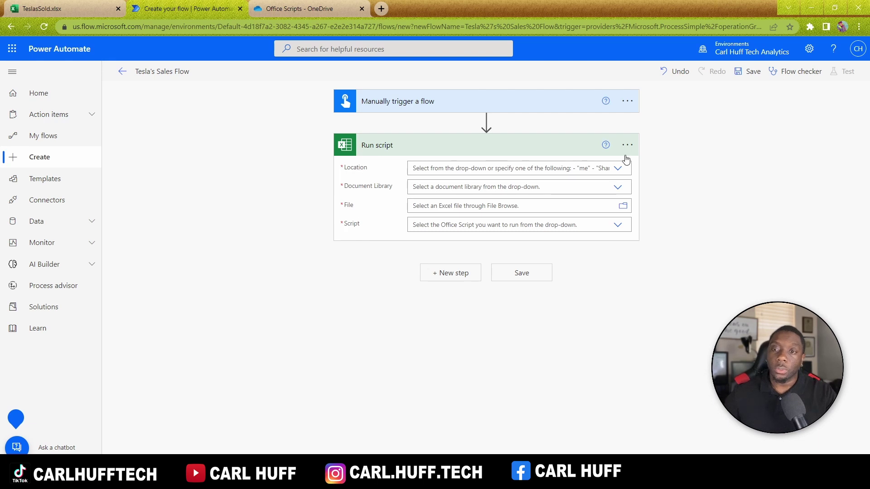
# Point the Run script action at the file /TeslasSold.xlsx, with OneDrive for Business as location and OneDrive as document library
pyautogui.click(617, 170)
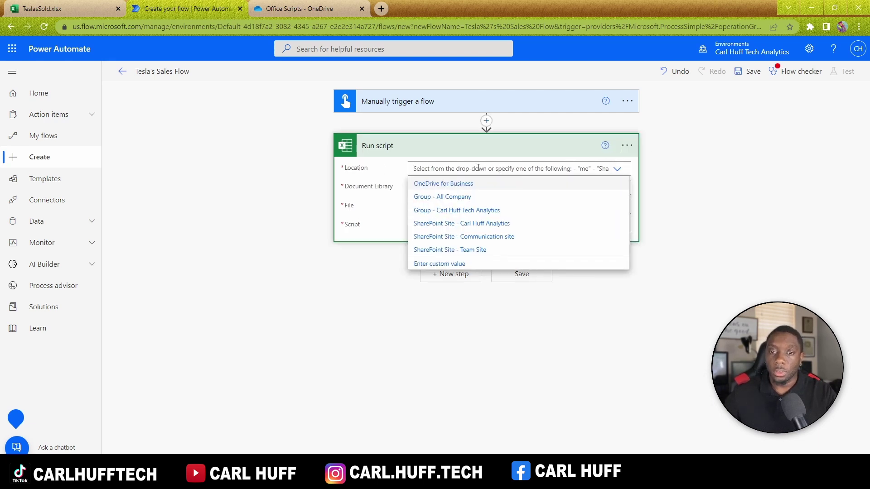
pyautogui.click(454, 188)
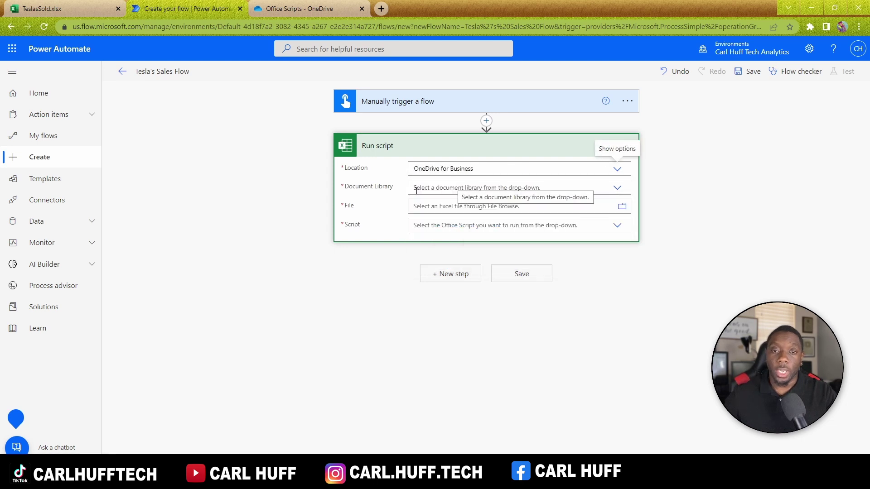
pyautogui.click(433, 190)
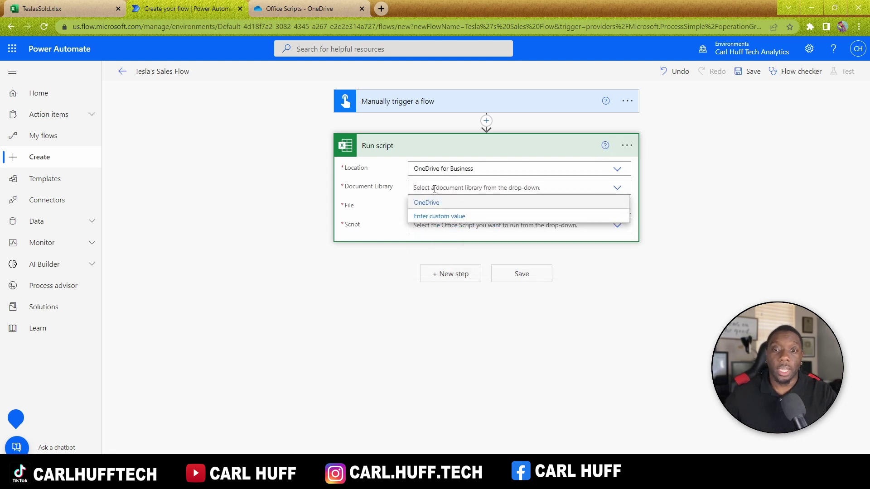
pyautogui.click(434, 204)
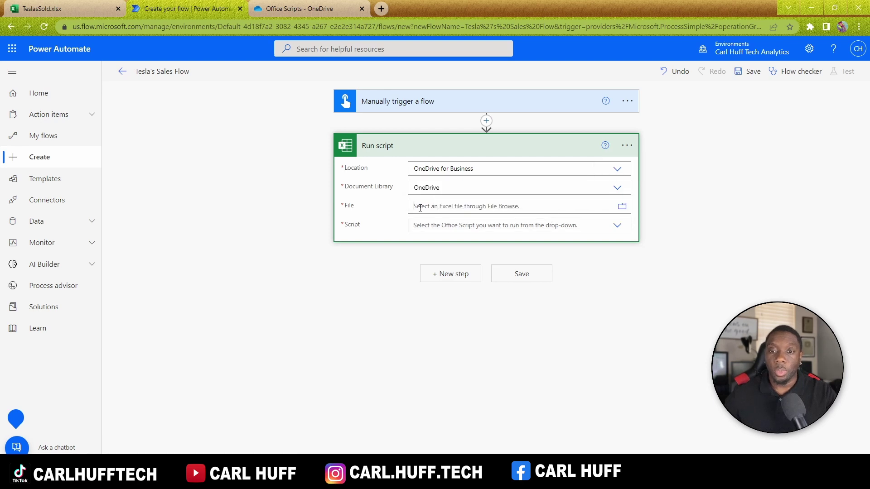
pyautogui.click(420, 207)
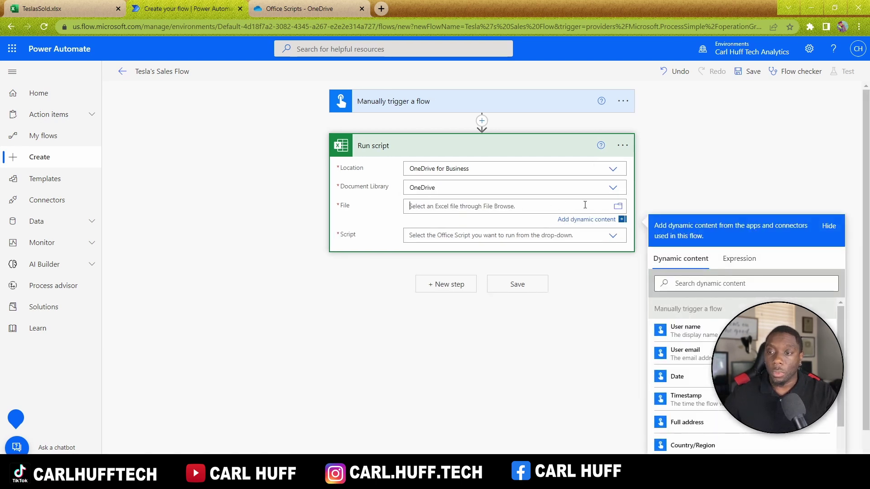
pyautogui.click(618, 208)
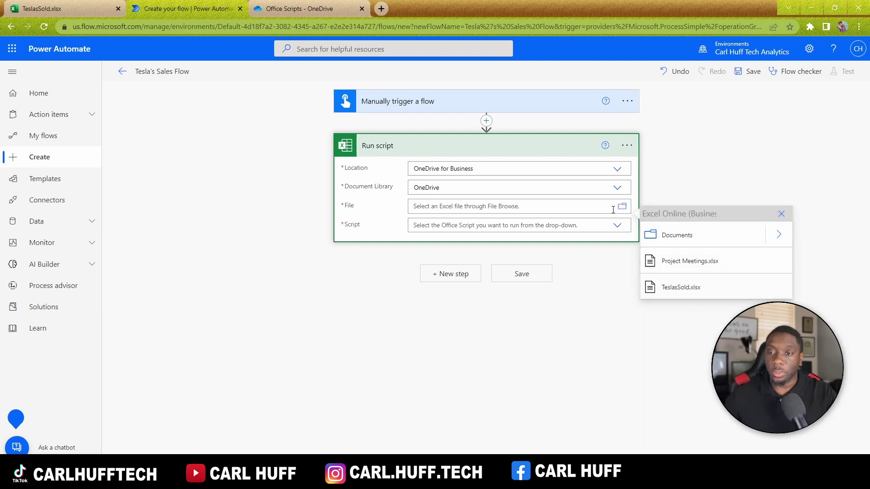
pyautogui.click(679, 288)
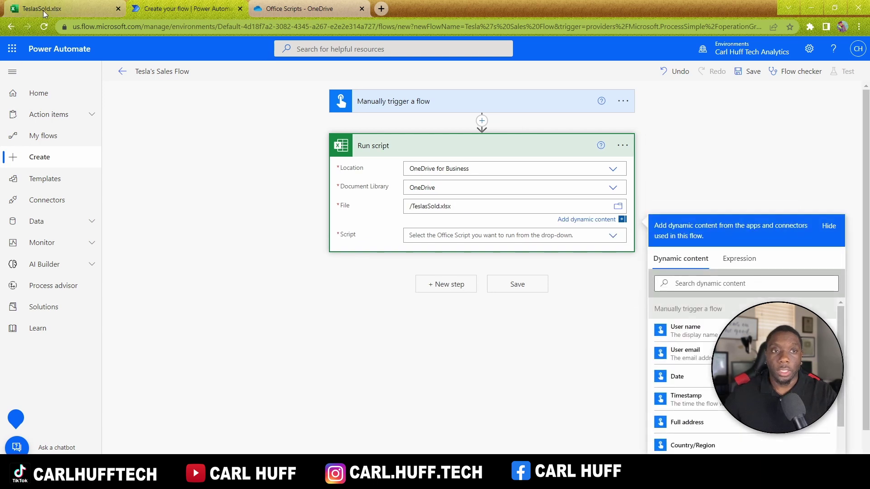
# Choose TeslaSalesScript as the script to run, save the flow, and go back to its details page
pyautogui.click(447, 232)
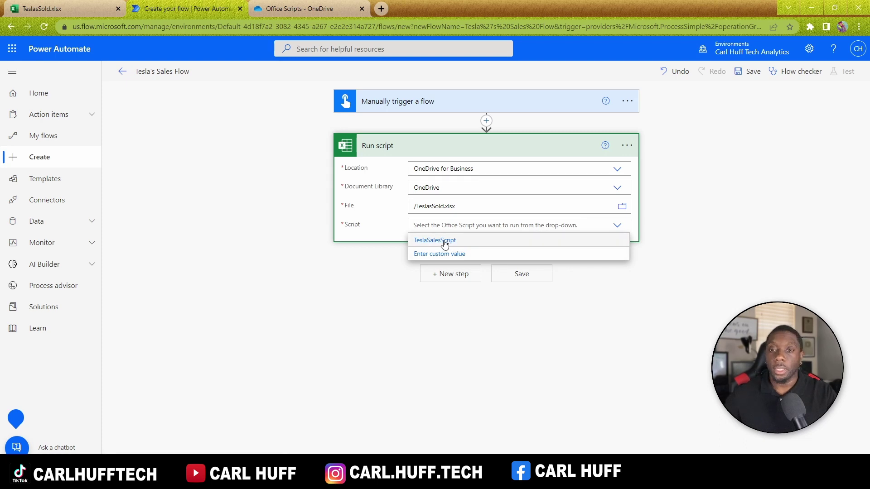
pyautogui.click(445, 243)
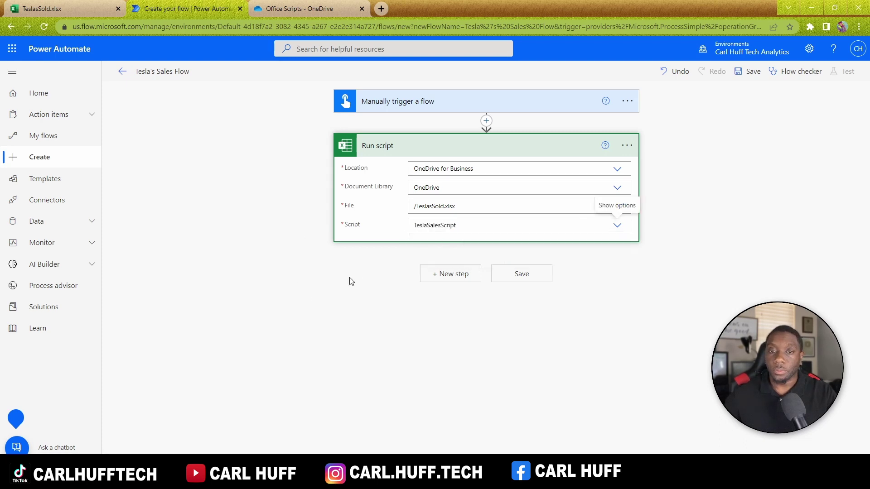
pyautogui.click(521, 274)
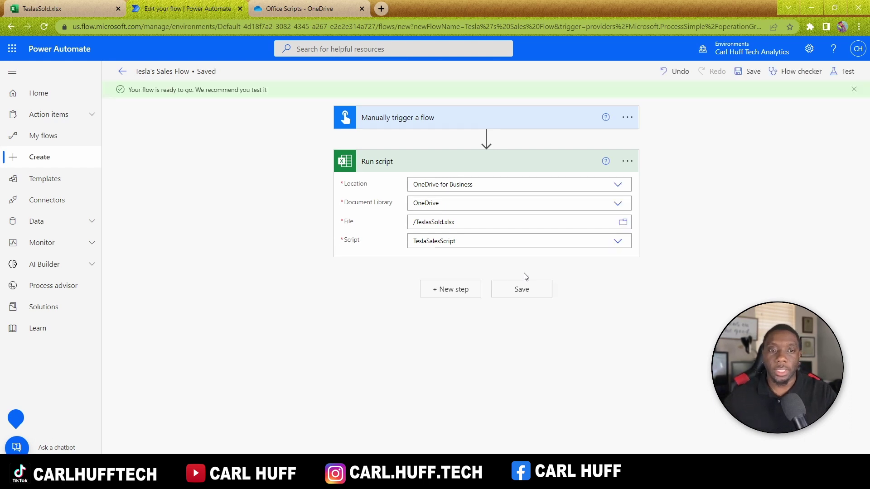
pyautogui.click(123, 72)
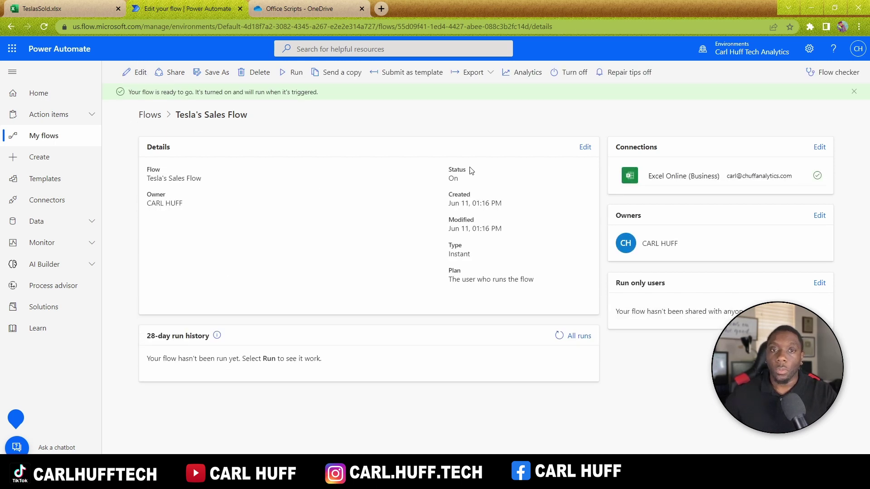
# Check the May Sales table in the TeslasSold workbook and return to the flow's details in Power Automate
pyautogui.click(71, 9)
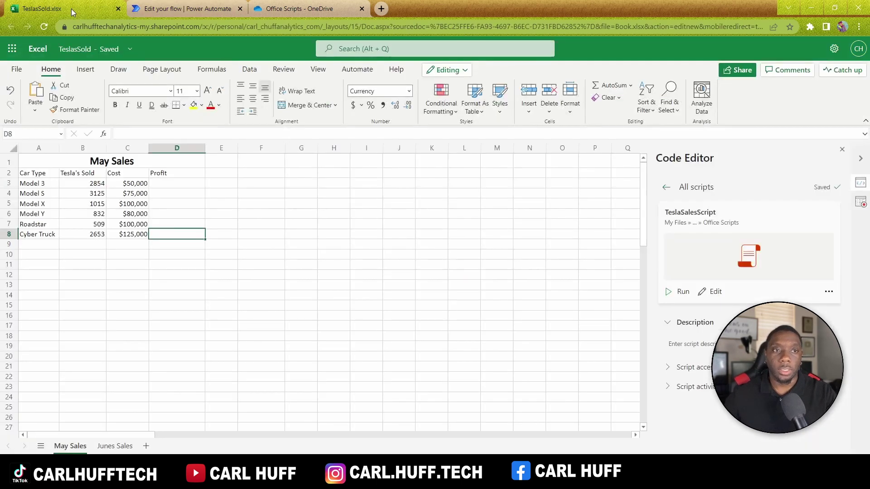
pyautogui.click(178, 246)
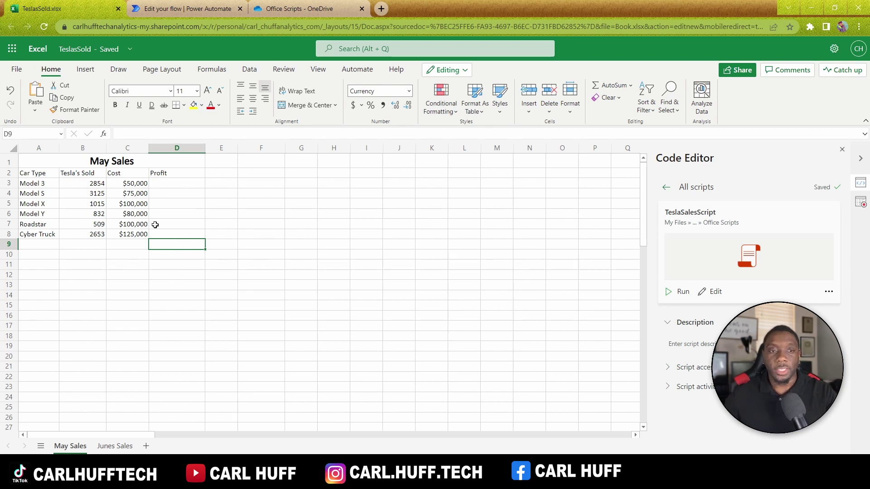
pyautogui.click(199, 12)
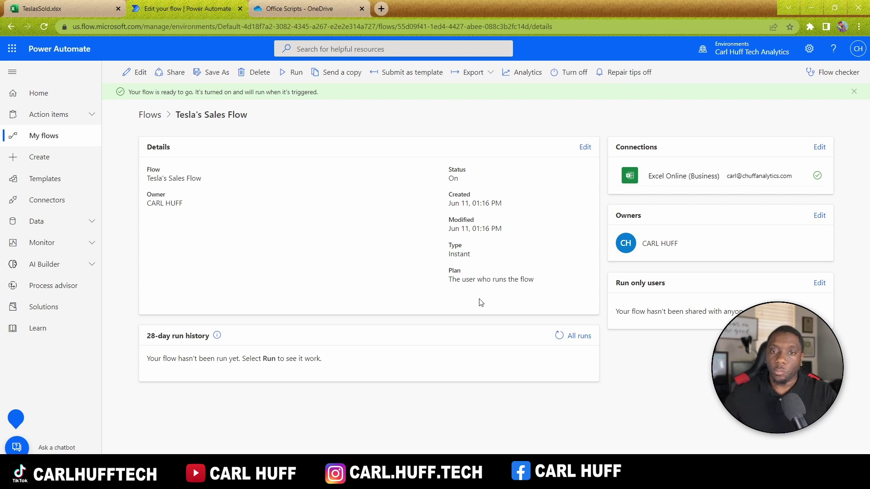
# Run Tesla's Sales Flow with its Excel Online (Business) connection and open the flow's run history
pyautogui.click(288, 77)
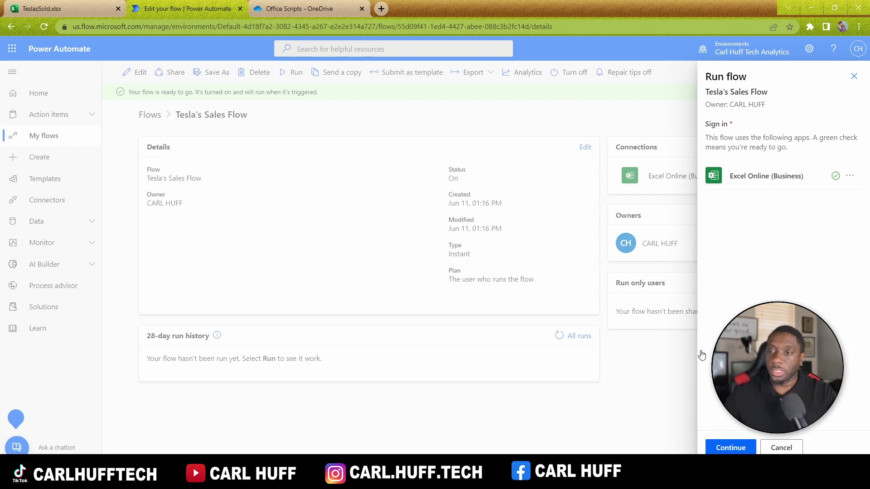
pyautogui.click(722, 448)
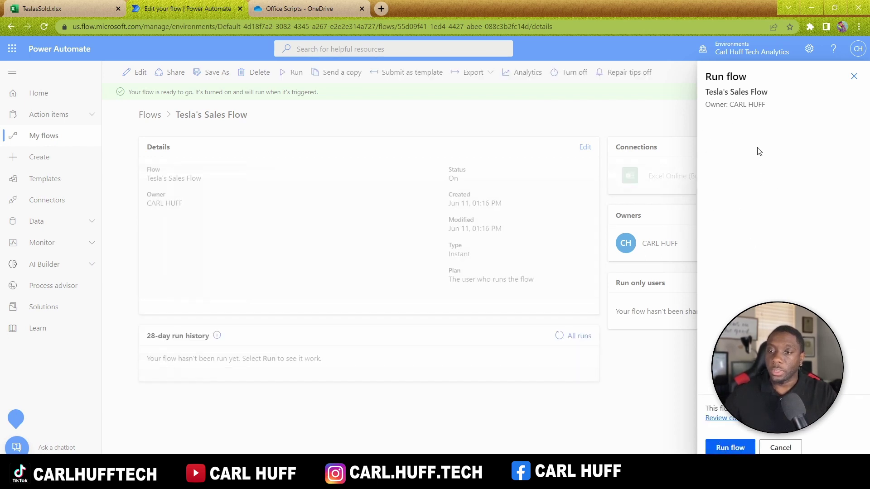
pyautogui.click(728, 448)
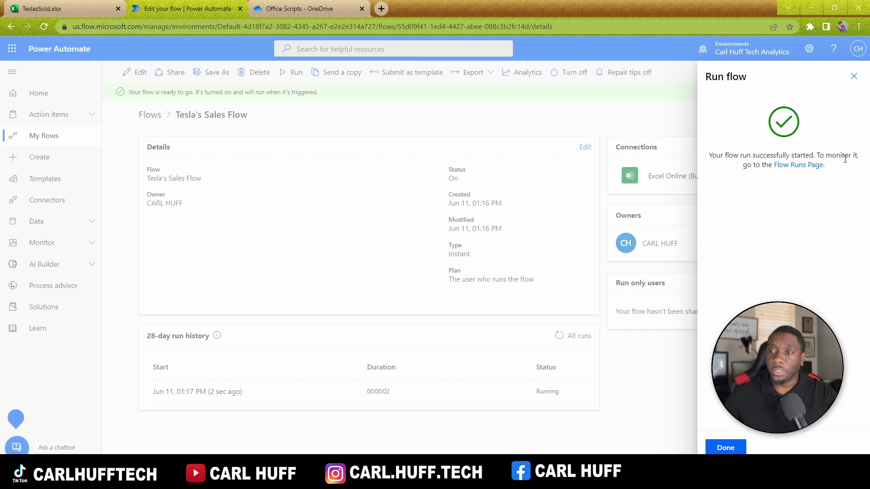
pyautogui.click(810, 166)
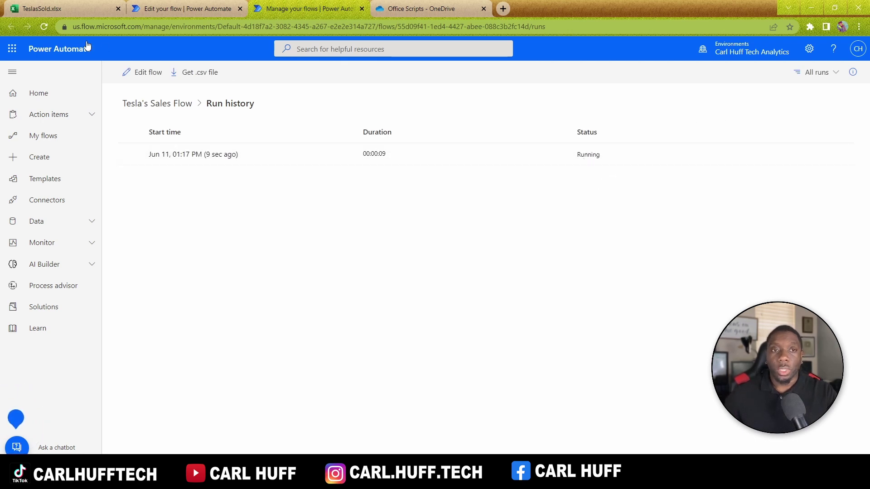
# Switch to the TeslasSold workbook, reload it, and inspect the profit total in D9 of May Sales
pyautogui.click(64, 7)
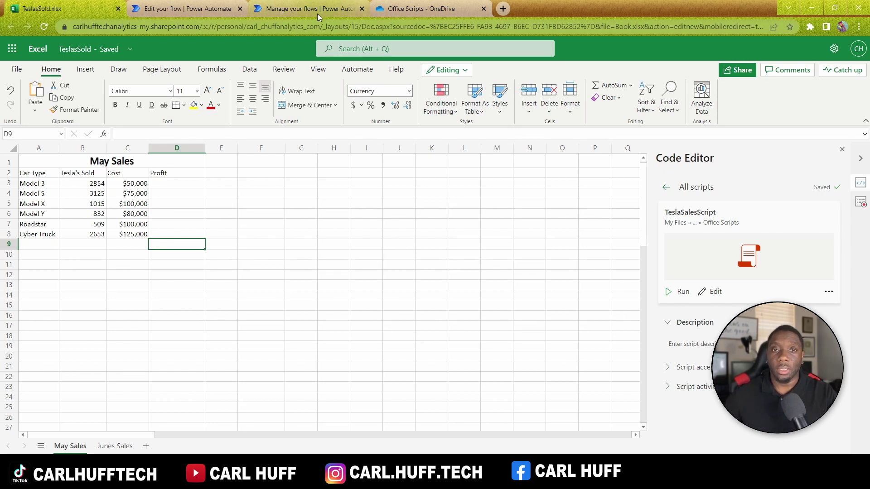
pyautogui.click(300, 10)
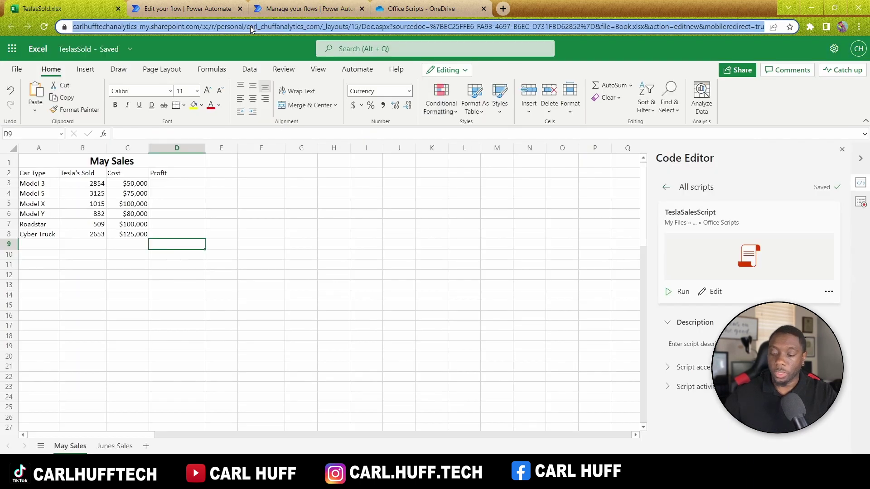
pyautogui.press('Return')
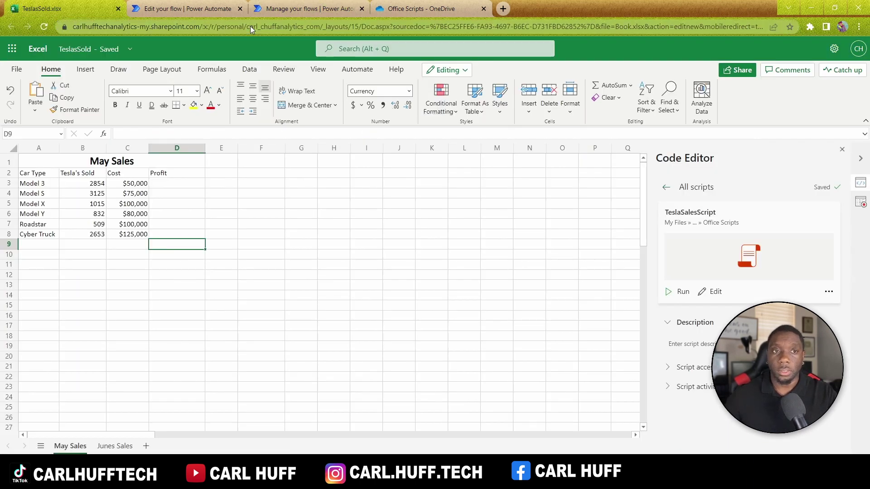
pyautogui.click(135, 245)
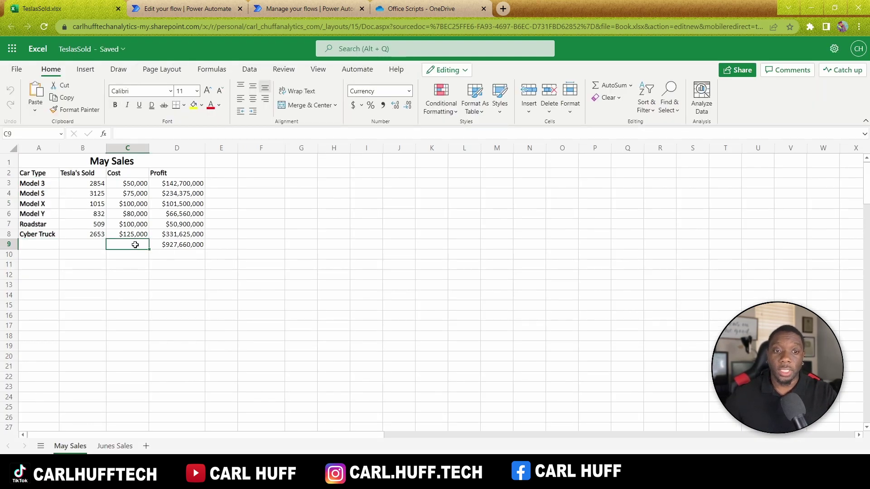
pyautogui.click(182, 244)
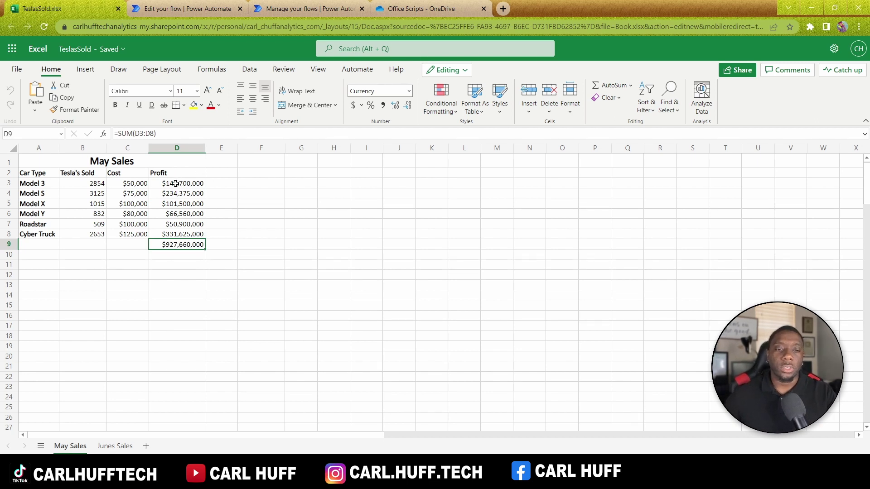
# Clear the profit cells D3:D9 and remove bold from the headers and car type names
pyautogui.moveTo(176, 183); pyautogui.dragTo(176, 243)
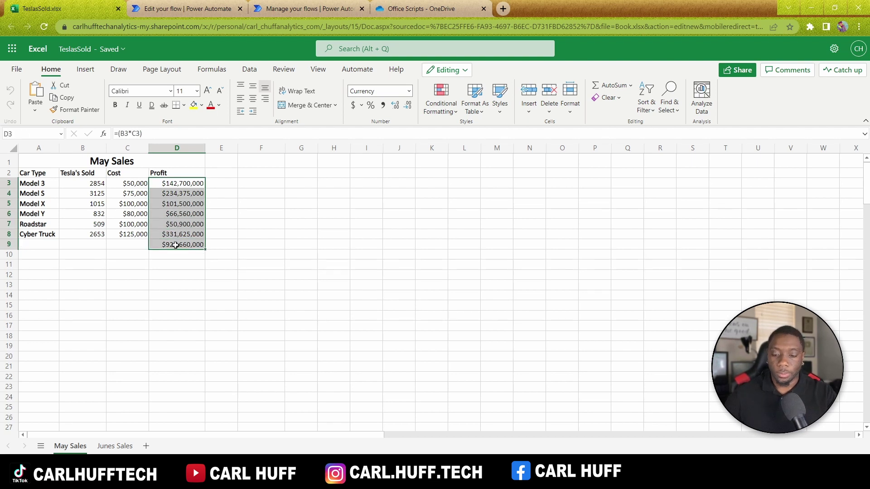
pyautogui.press('Delete')
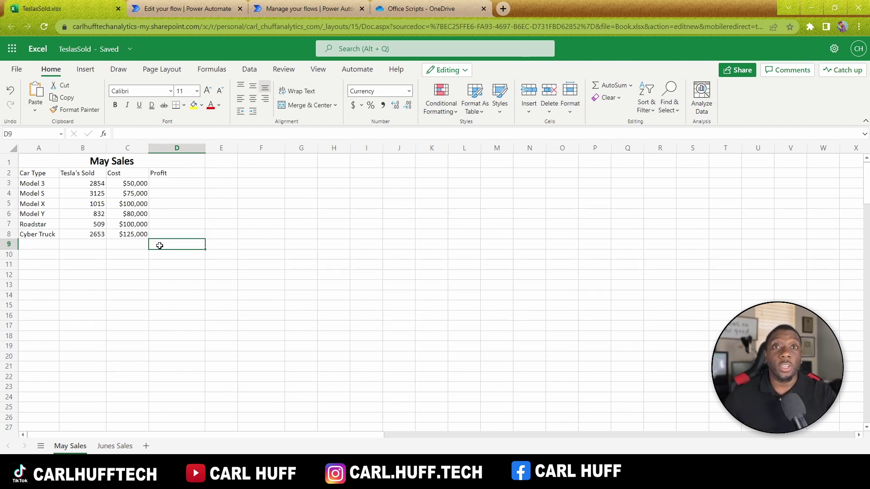
# Switch to Power BI and open the Tesla Sales app's report
pyautogui.click(13, 48)
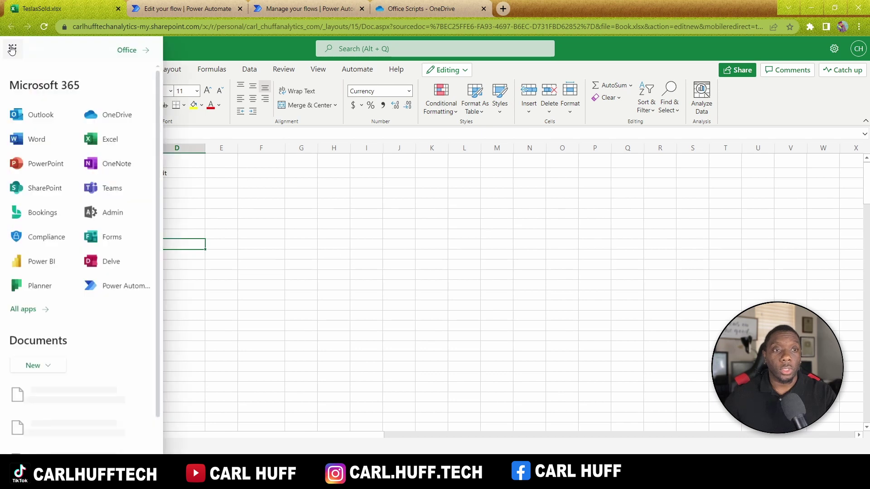
pyautogui.click(36, 261)
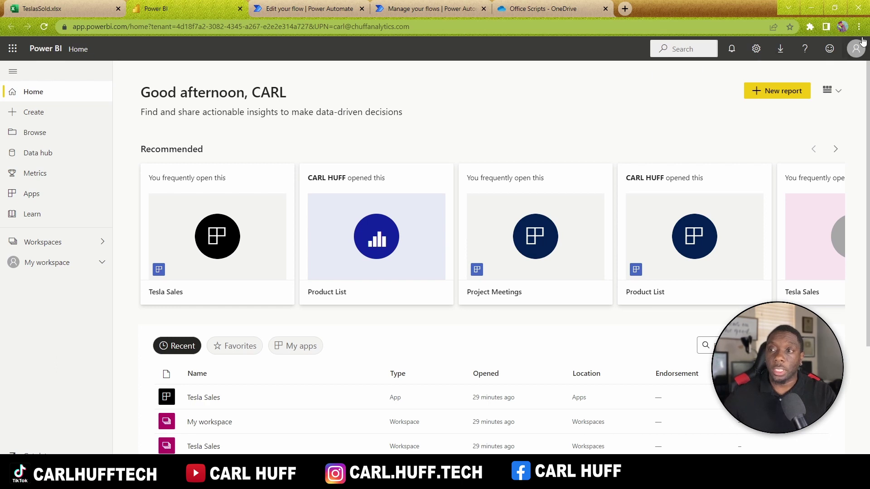
pyautogui.click(40, 195)
pyautogui.click(521, 194)
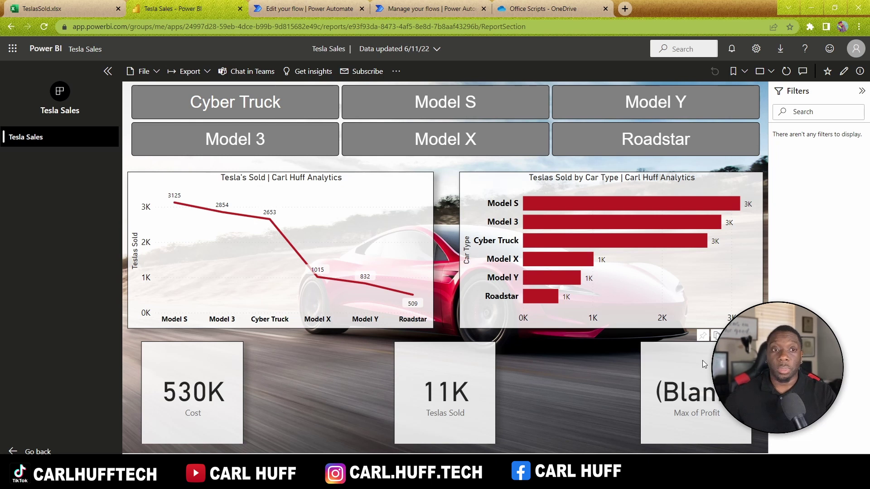
# Compare the TeslasSold workbook, the Tesla's Sales Flow details and the Tesla Sales report in Power BI
pyautogui.click(78, 10)
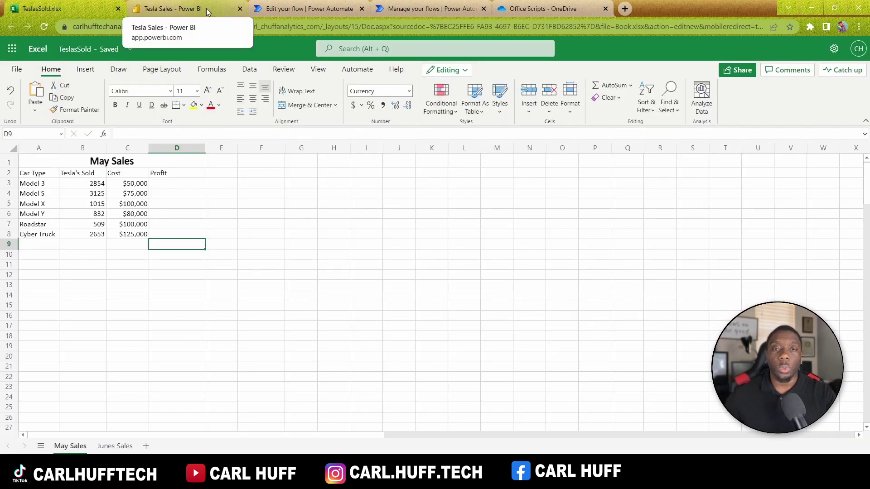
pyautogui.click(307, 10)
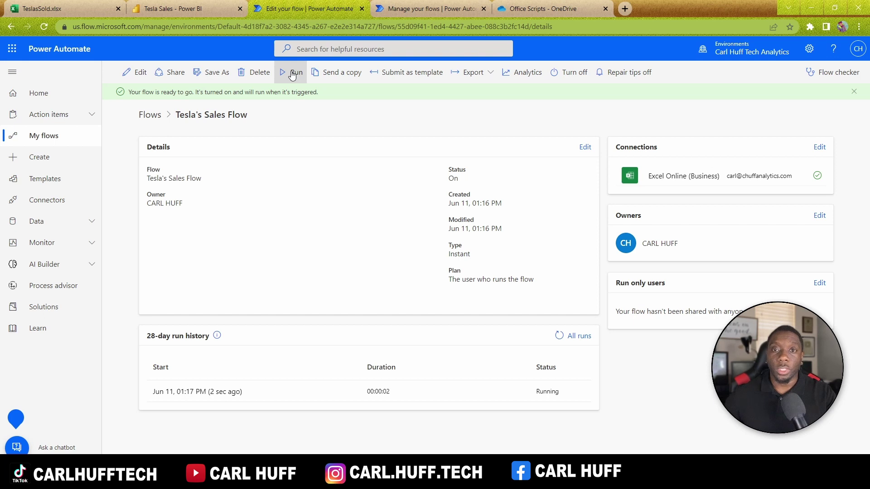
pyautogui.click(74, 7)
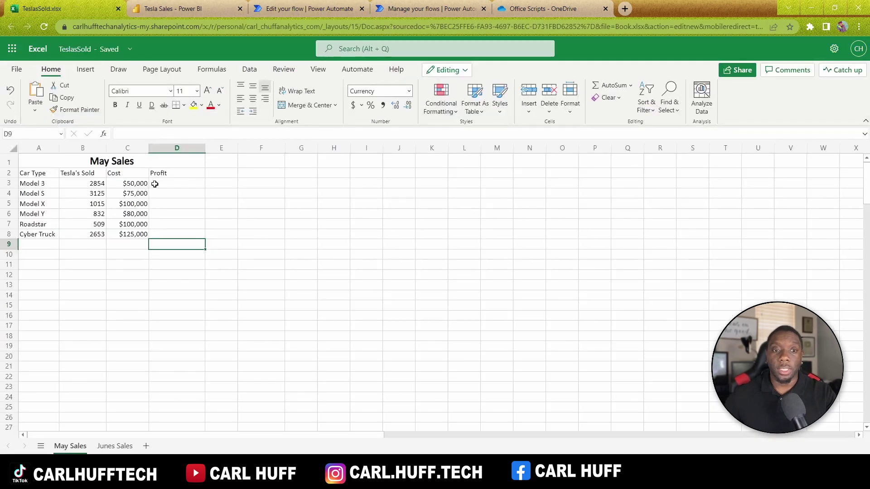
pyautogui.click(192, 10)
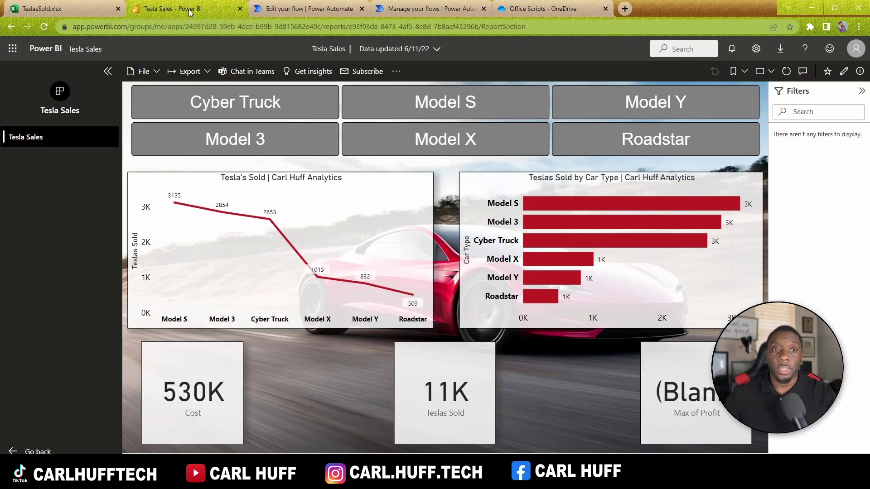
# Switch to Power Automate and add a Power BI Refresh a dataset action after Run script in Tesla's Sales Flow
pyautogui.click(319, 9)
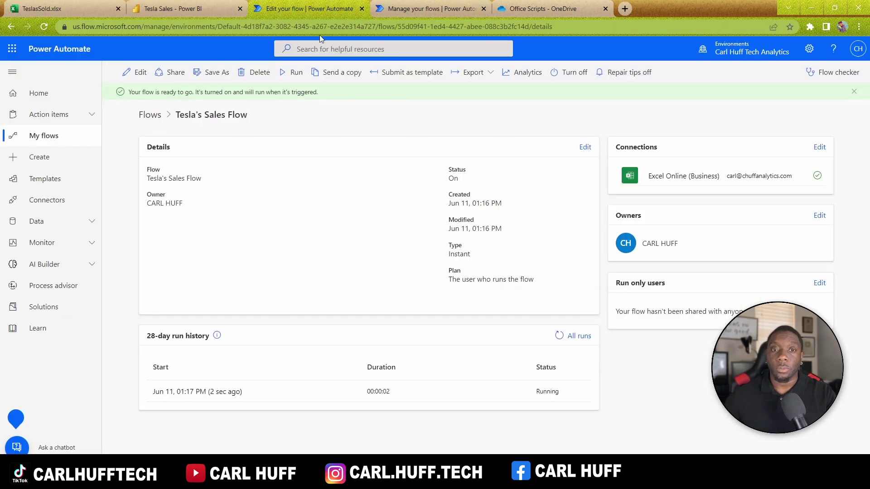
pyautogui.click(139, 74)
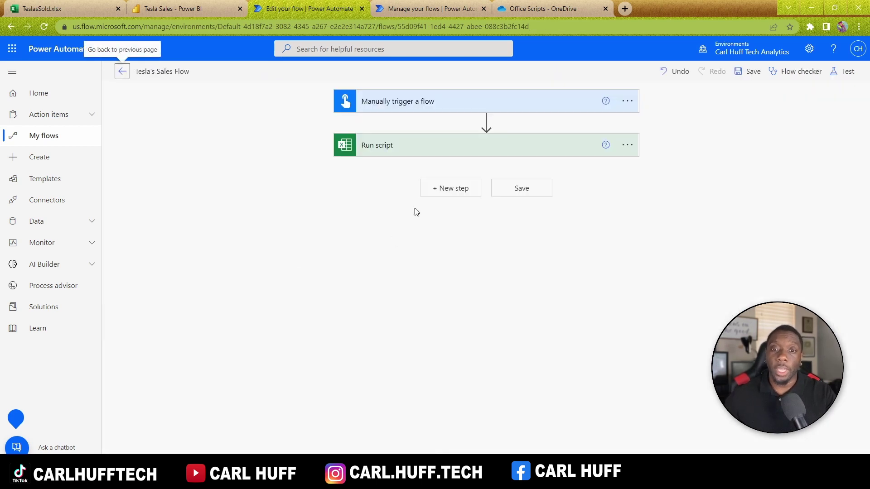
pyautogui.click(444, 194)
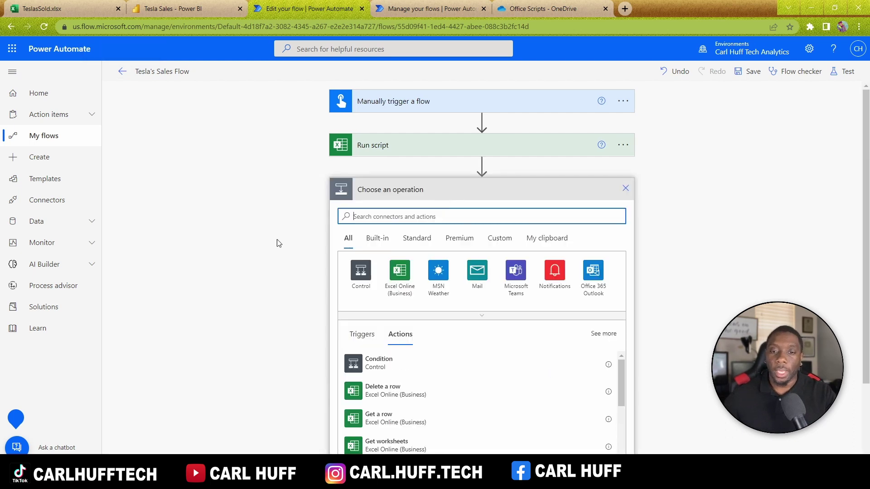
pyautogui.write('power')
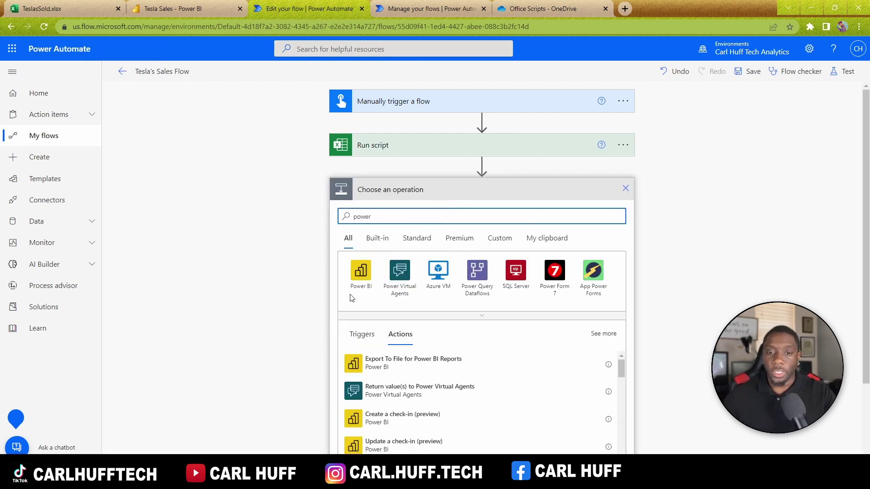
pyautogui.click(360, 271)
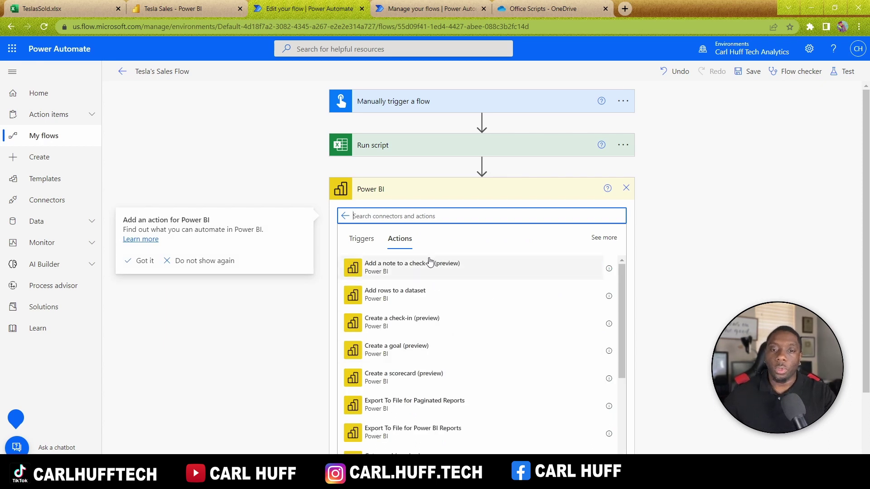
pyautogui.write('refres')
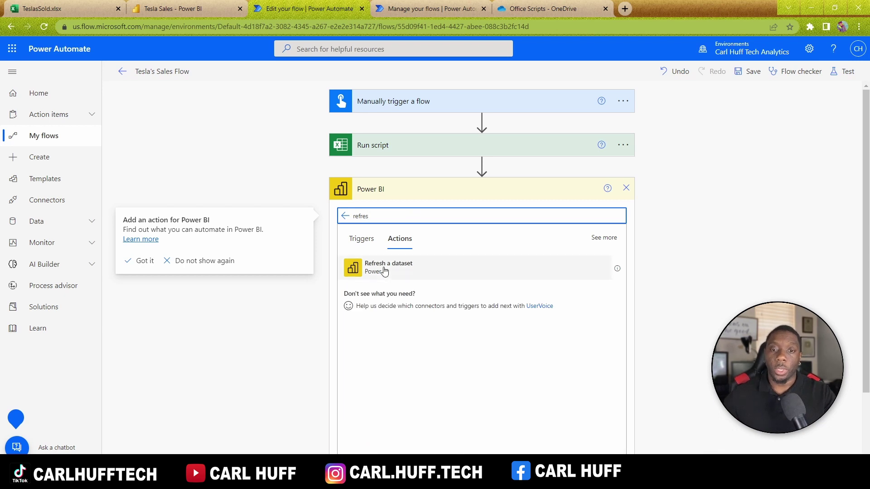
pyautogui.click(384, 270)
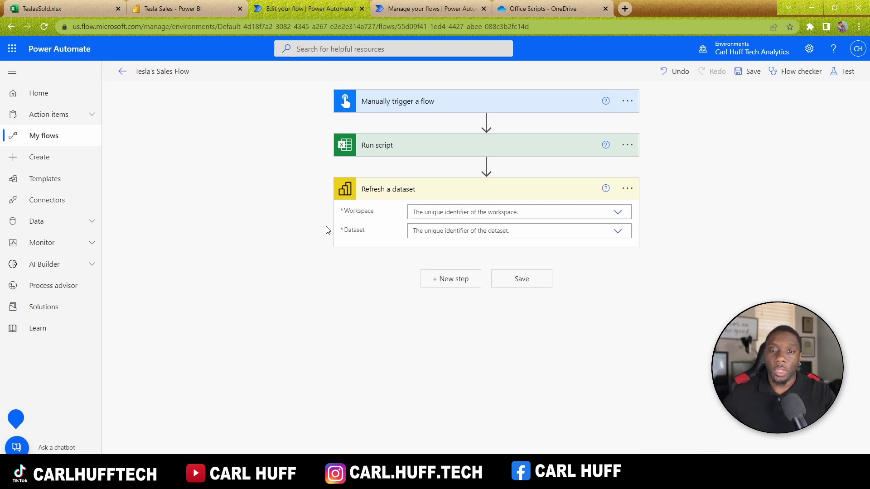
# Set the refresh action's workspace and dataset both to Tesla Sales and save the flow
pyautogui.click(617, 212)
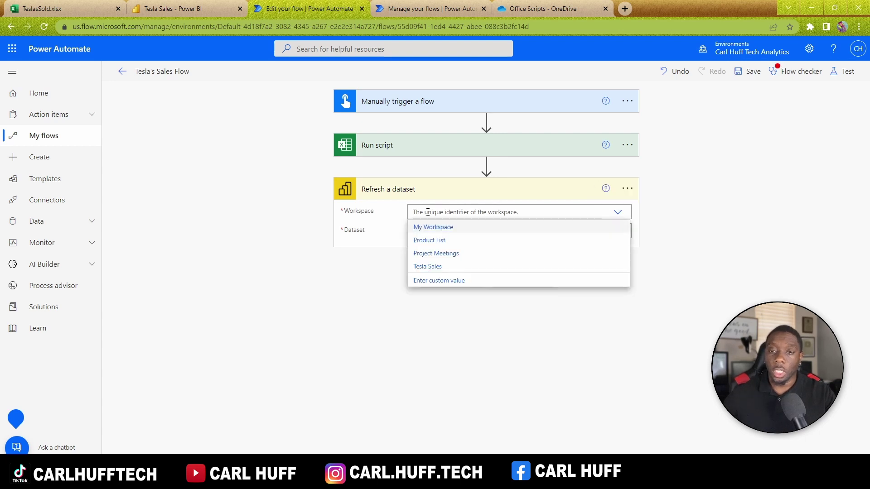
pyautogui.click(429, 268)
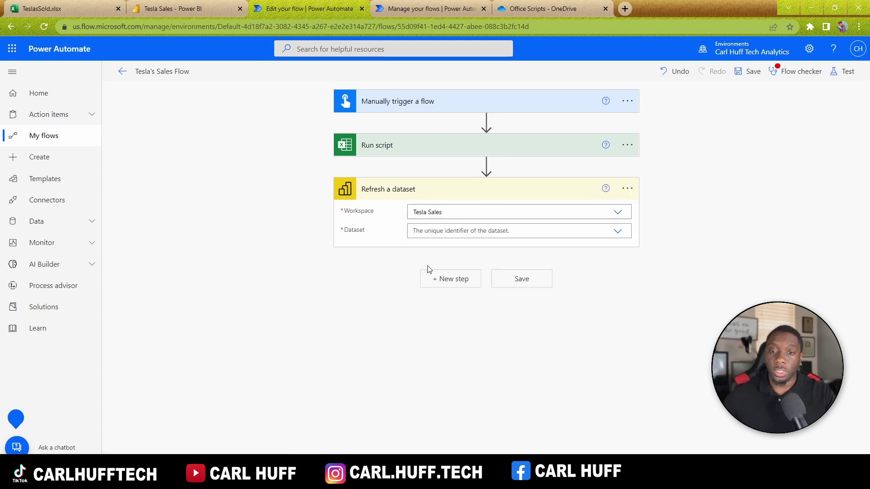
pyautogui.click(474, 232)
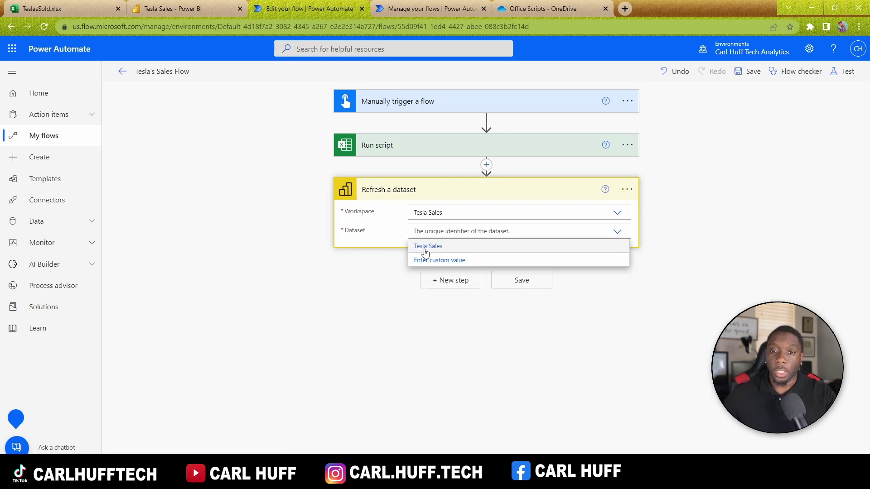
pyautogui.click(426, 247)
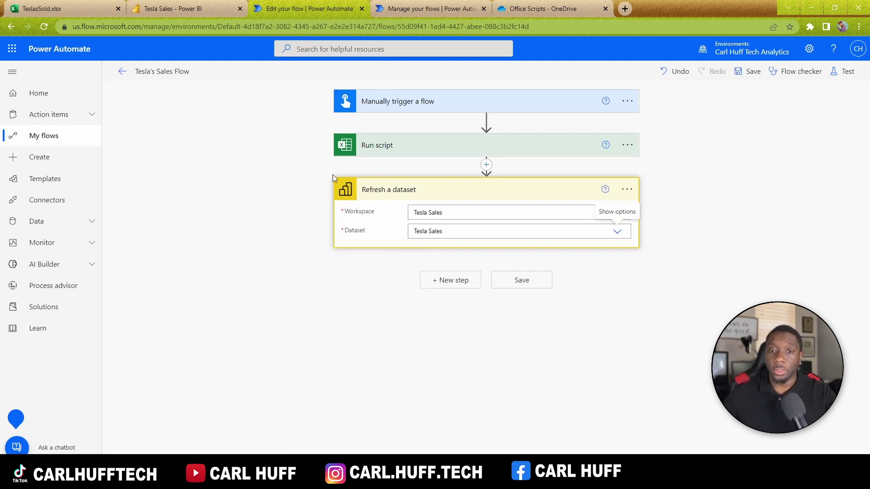
pyautogui.click(525, 283)
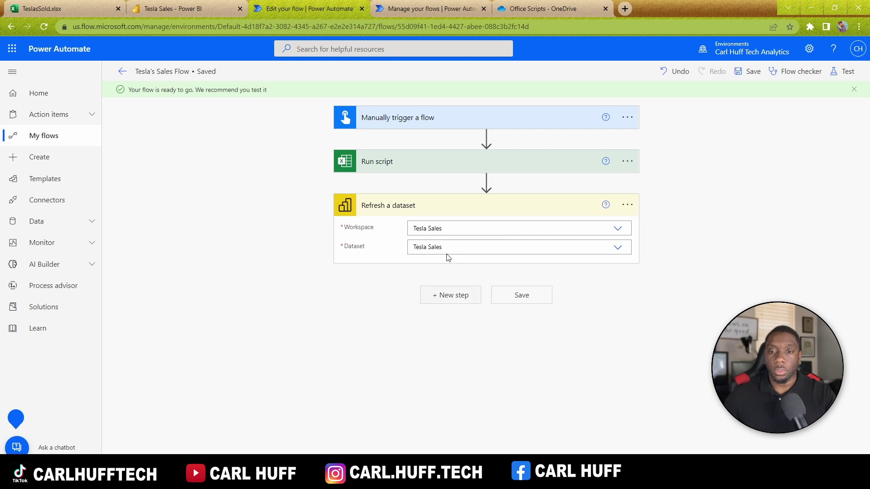
# Return to the flow's details and run Tesla's Sales Flow with its Excel Online (Business) and Power BI connections
pyautogui.click(123, 72)
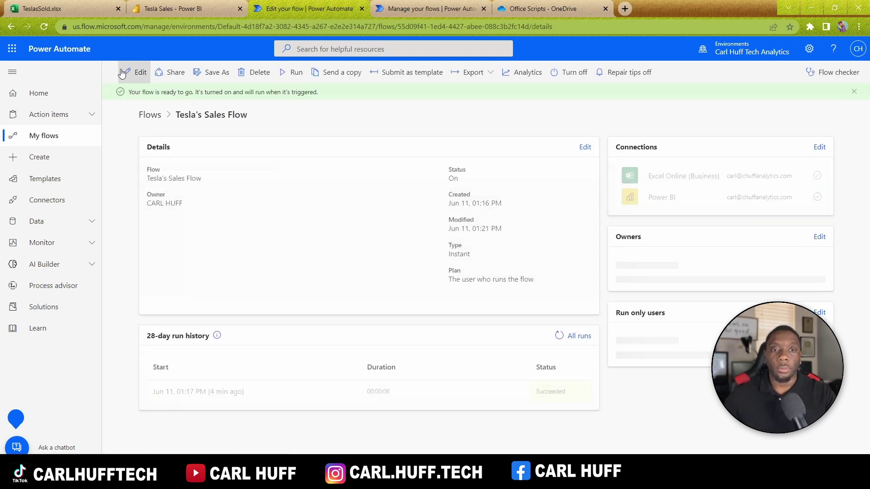
pyautogui.click(288, 75)
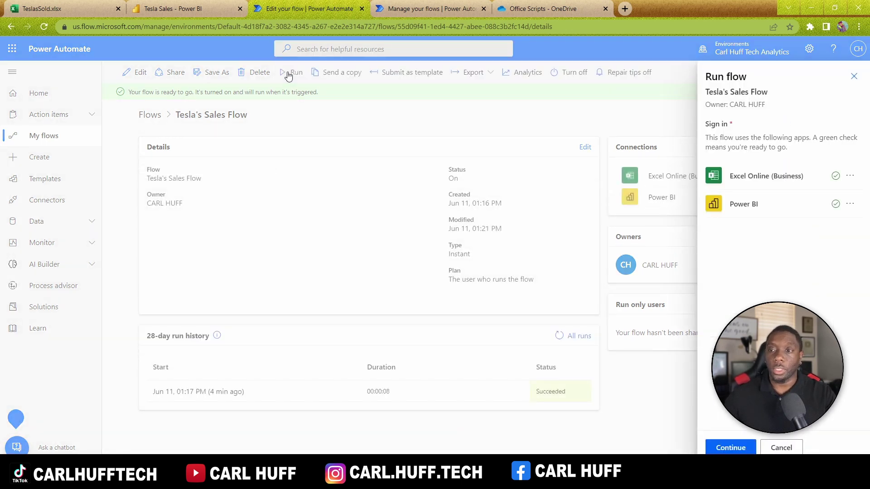
pyautogui.click(741, 447)
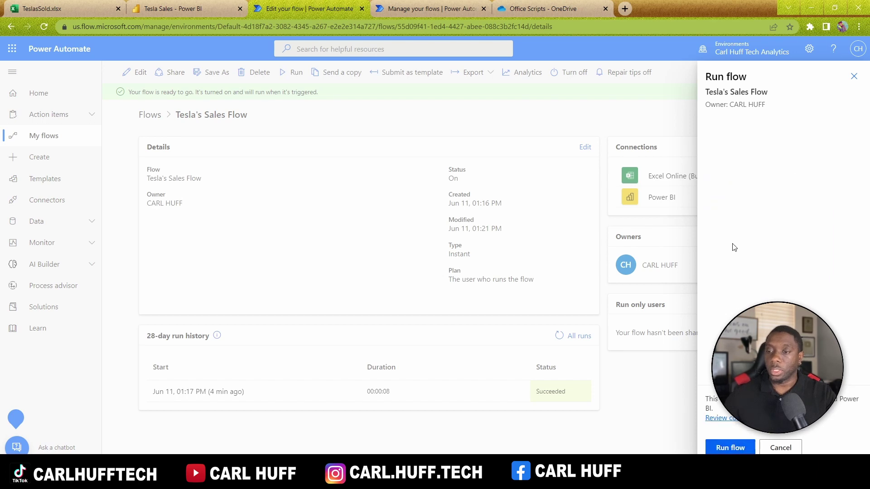
pyautogui.click(725, 448)
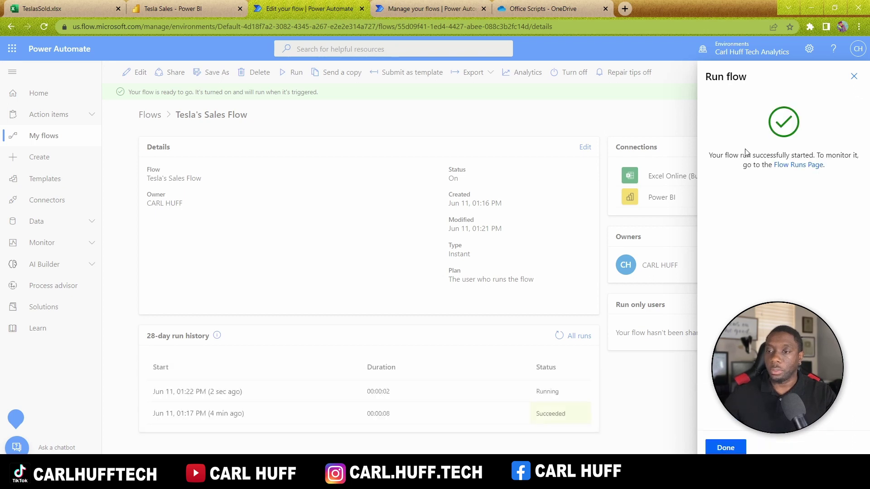
pyautogui.click(724, 448)
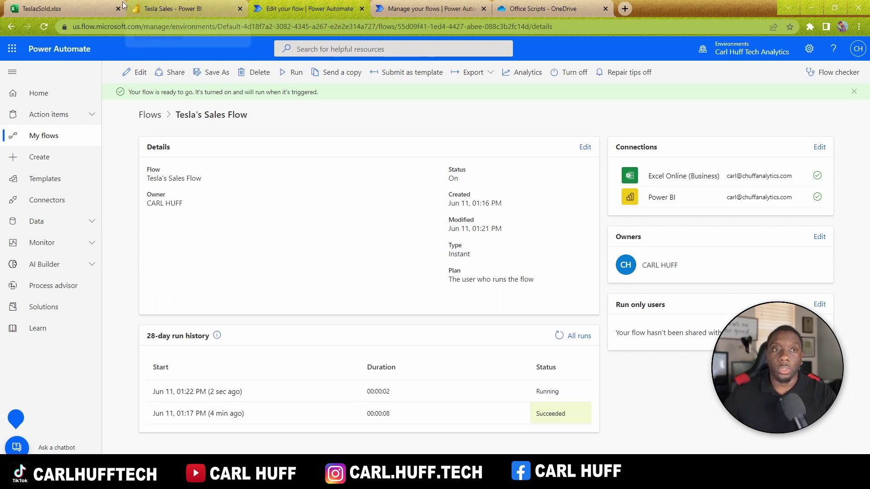
# Switch to the TeslasSold workbook and reload it to check the script's changes on May Sales
pyautogui.click(58, 9)
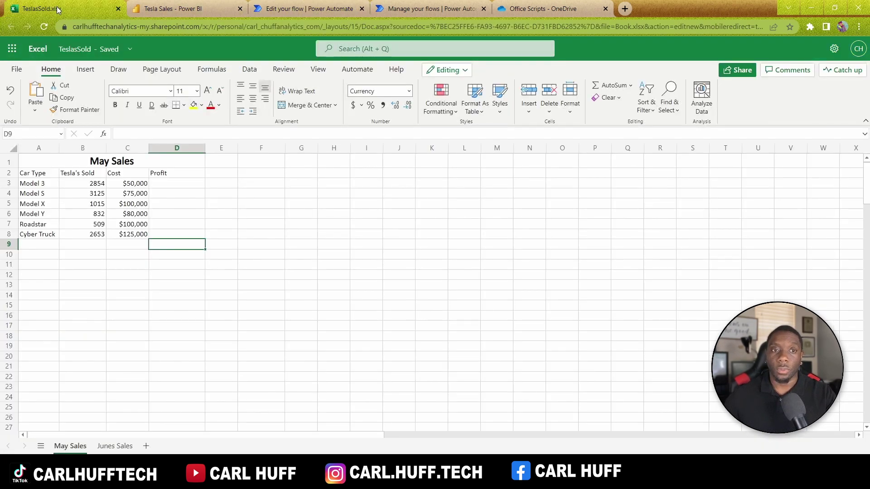
pyautogui.click(228, 23)
pyautogui.press('Return')
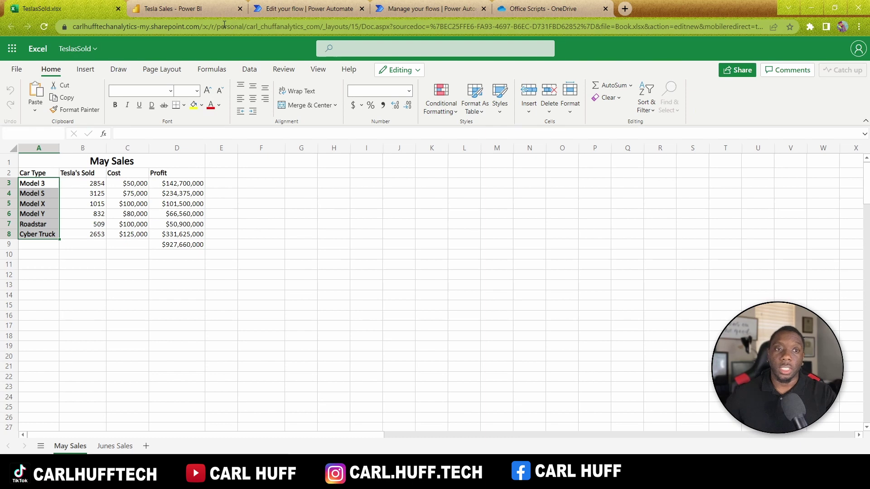
# Switch to Power BI, open the Tesla Sales workspace from the report, and view the dataset's refresh warning
pyautogui.click(179, 9)
pyautogui.click(845, 71)
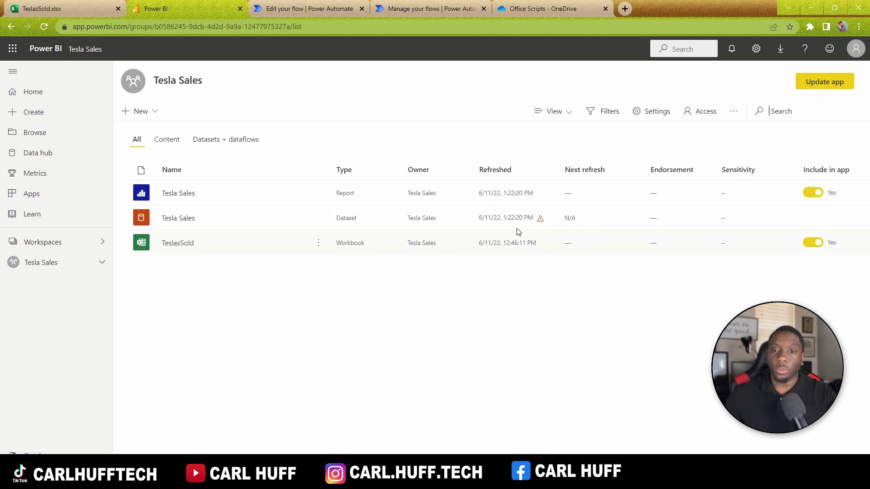
pyautogui.click(541, 220)
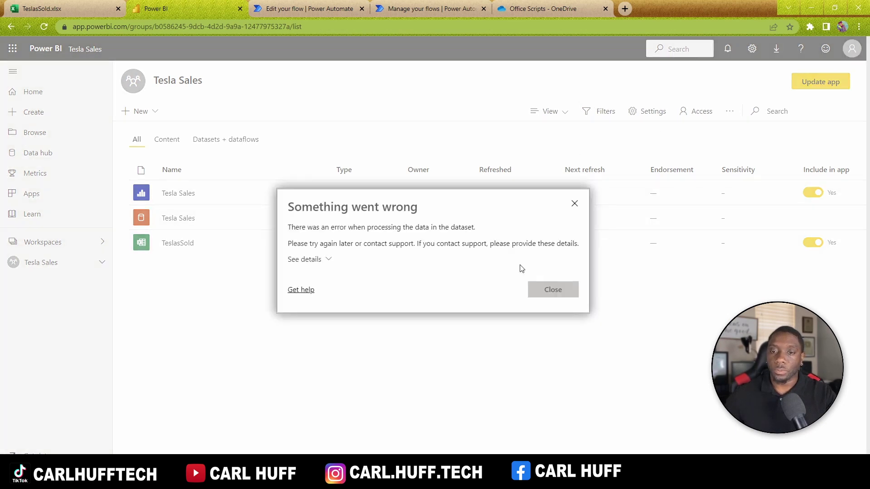
pyautogui.click(551, 289)
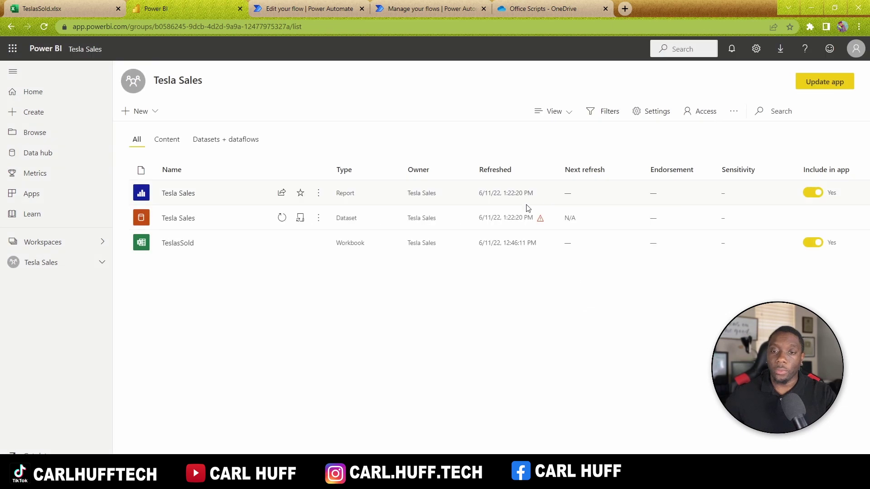
# Open the Tesla Sales dataset's settings and examine its gateway connection, data source credentials and last refresh error details
pyautogui.click(318, 220)
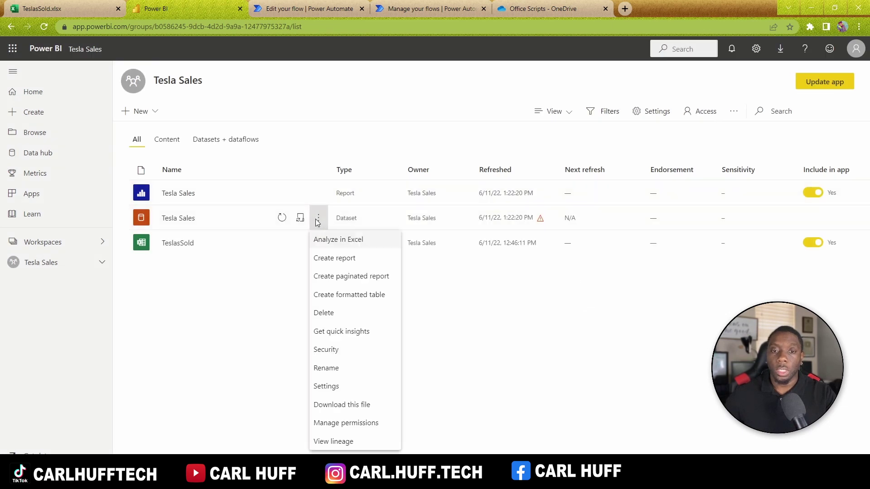
pyautogui.click(323, 388)
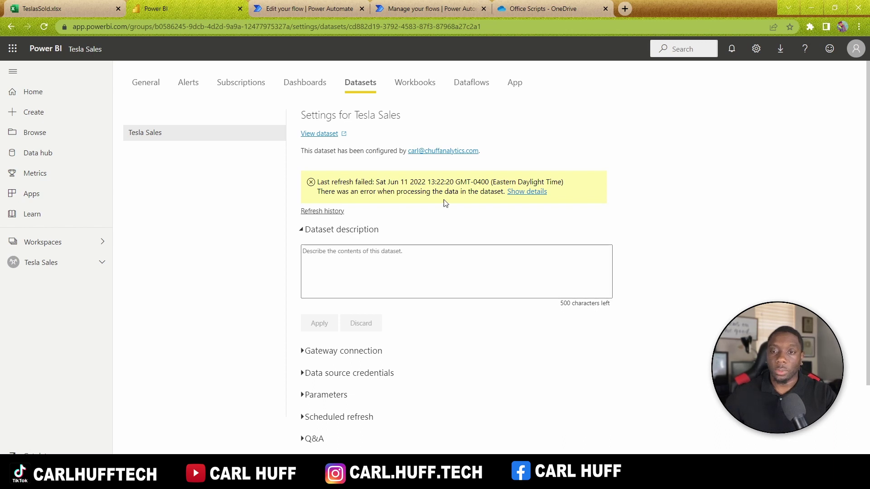
pyautogui.scroll(-1, 408, 195)
pyautogui.scroll(-1, 407, 195)
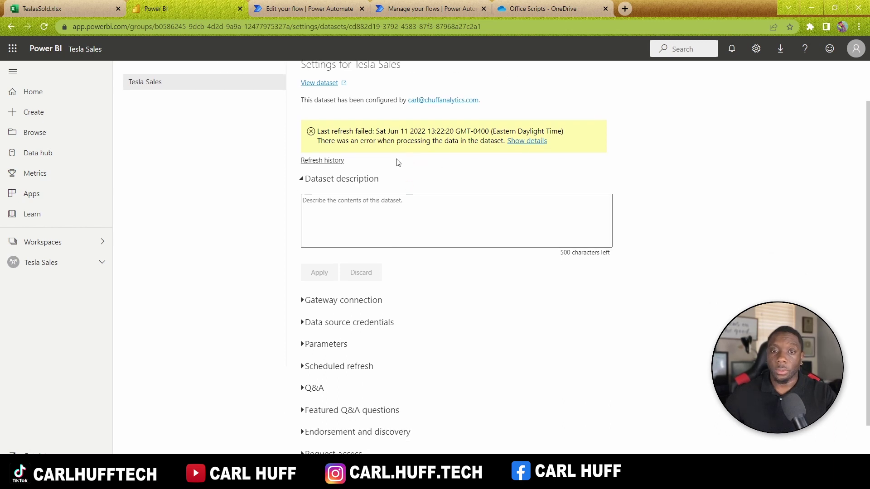
pyautogui.click(324, 302)
pyautogui.click(337, 411)
pyautogui.scroll(-3, 359, 288)
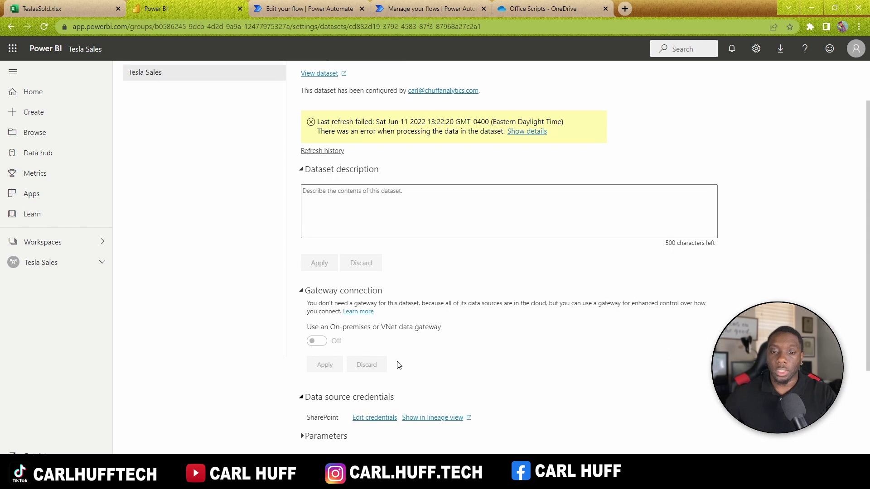
pyautogui.scroll(5, 444, 267)
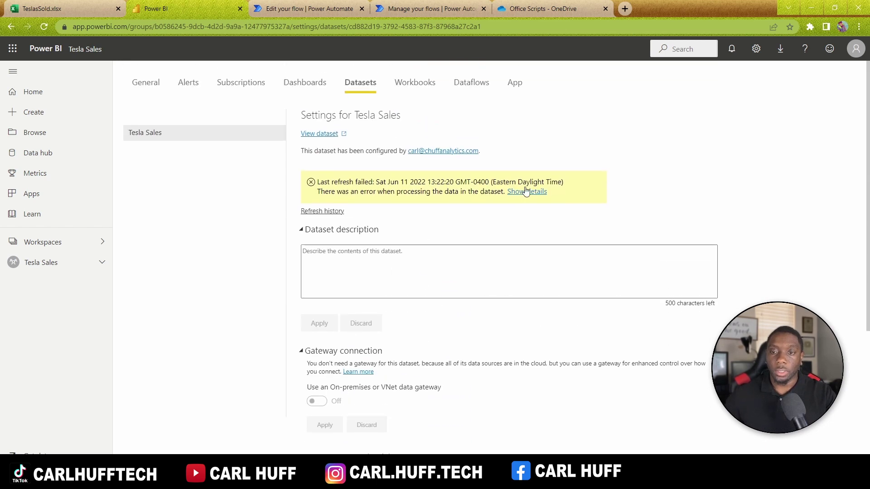
pyautogui.click(526, 191)
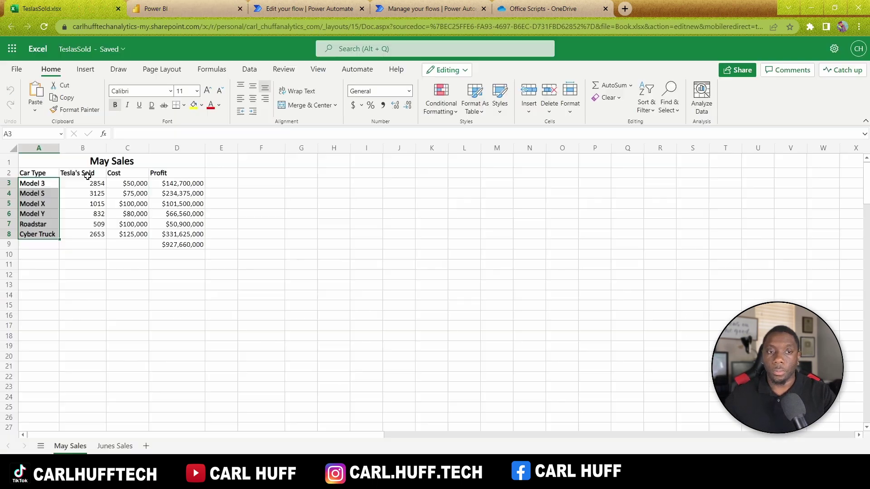
# Rename the header in cell B2 of May Sales to Teslas Sold and compare it with the column named in the refresh error
pyautogui.click(82, 173)
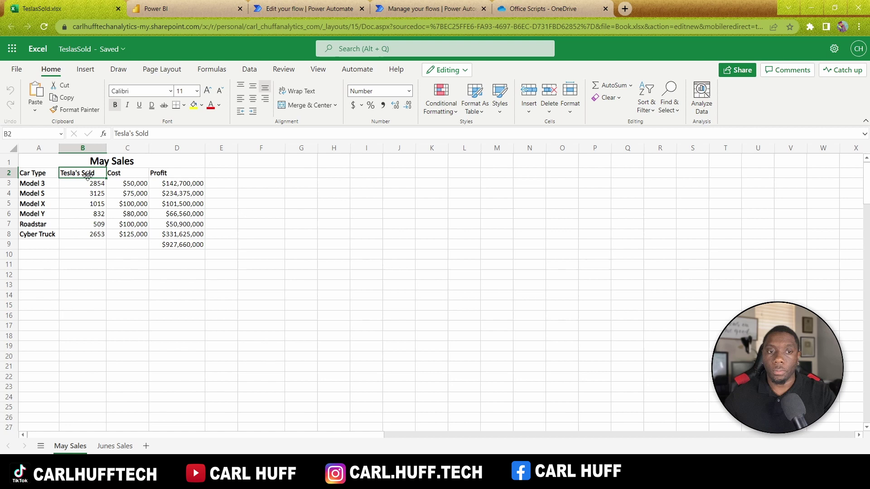
pyautogui.click(132, 133)
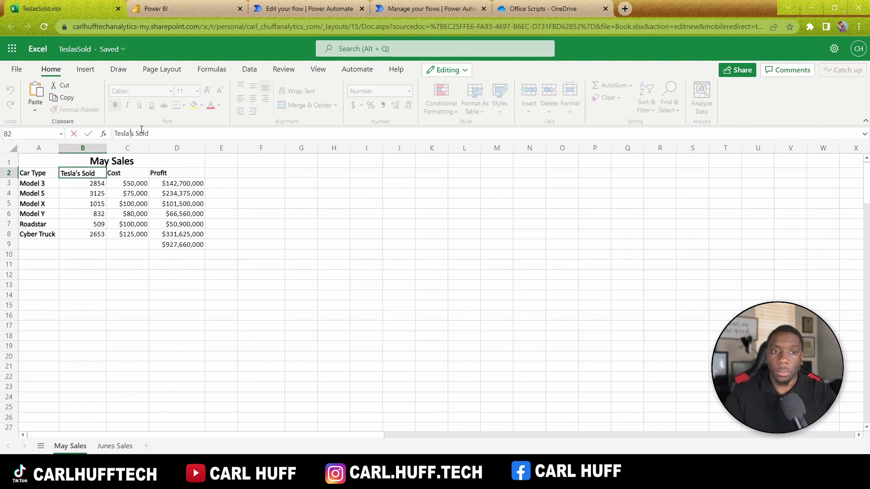
pyautogui.write('\\')
pyautogui.press('BackSpace')
pyautogui.press('BackSpace')
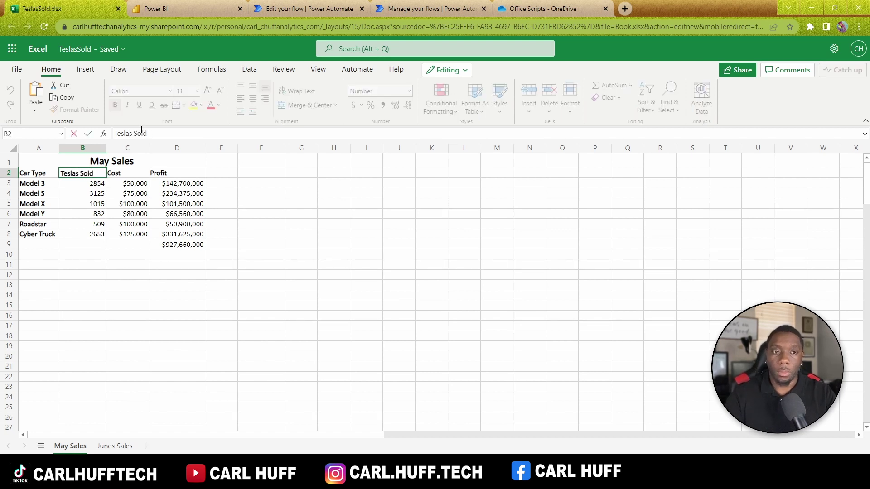
pyautogui.press('Return')
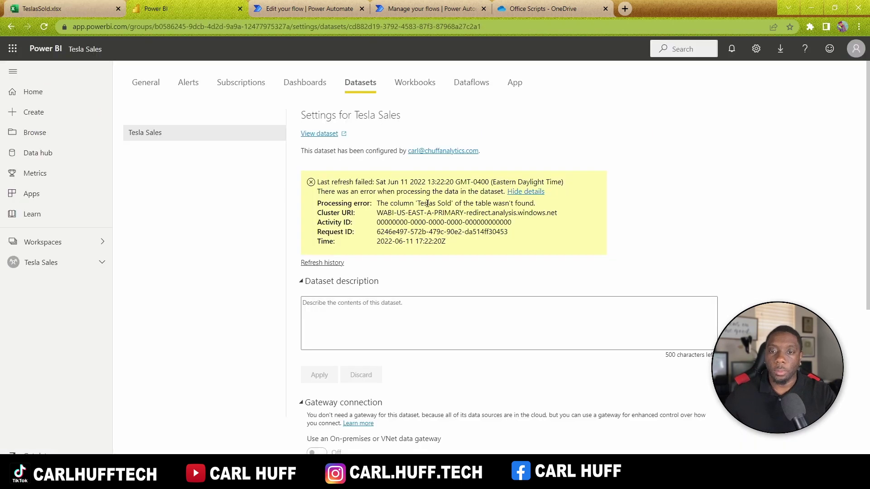
pyautogui.click(78, 10)
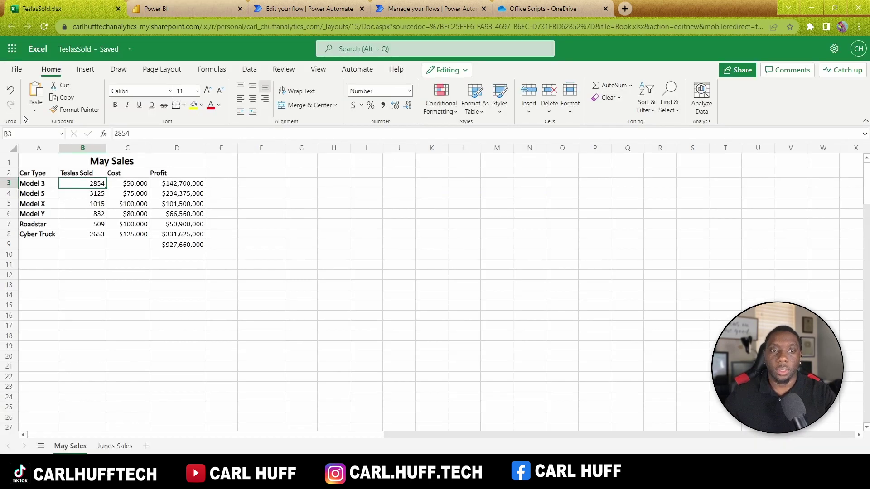
pyautogui.click(81, 174)
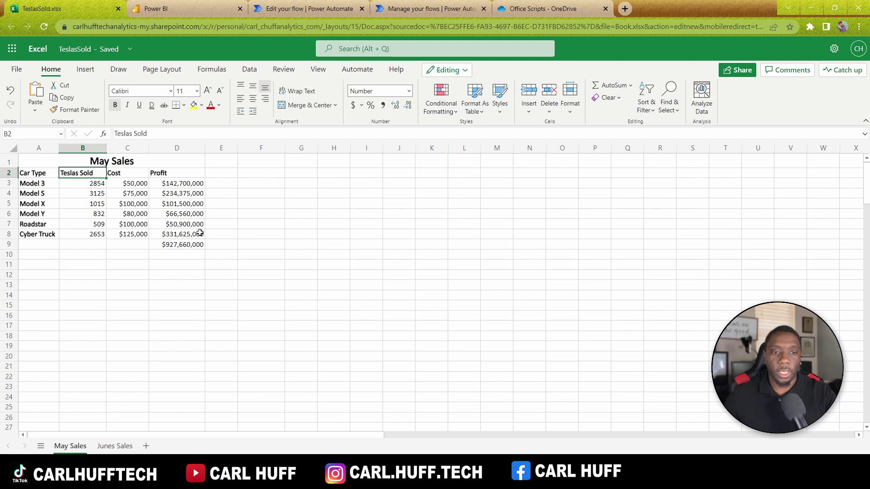
# Clear the profit values in D3:D9 and remove the bold formatting from the May Sales table
pyautogui.moveTo(184, 247); pyautogui.dragTo(179, 184)
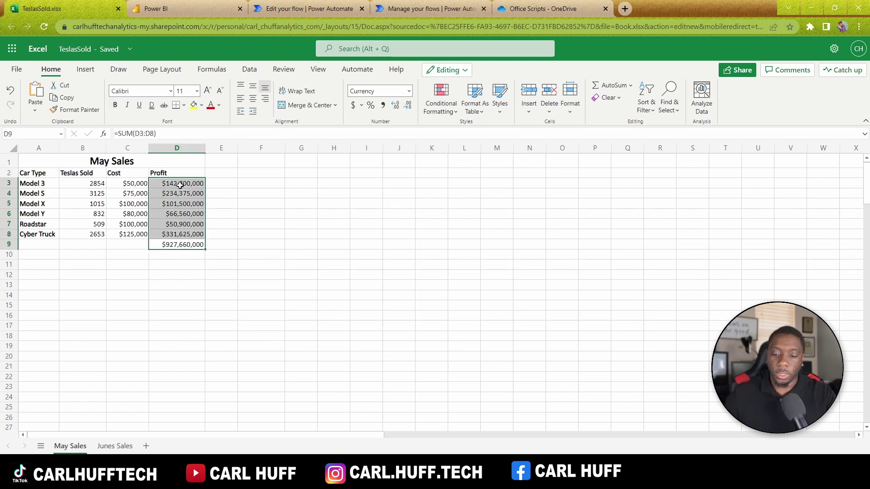
pyautogui.press('Delete')
pyautogui.hotkey('ctrl', 'a')
pyautogui.hotkey('ctrl', 'b')
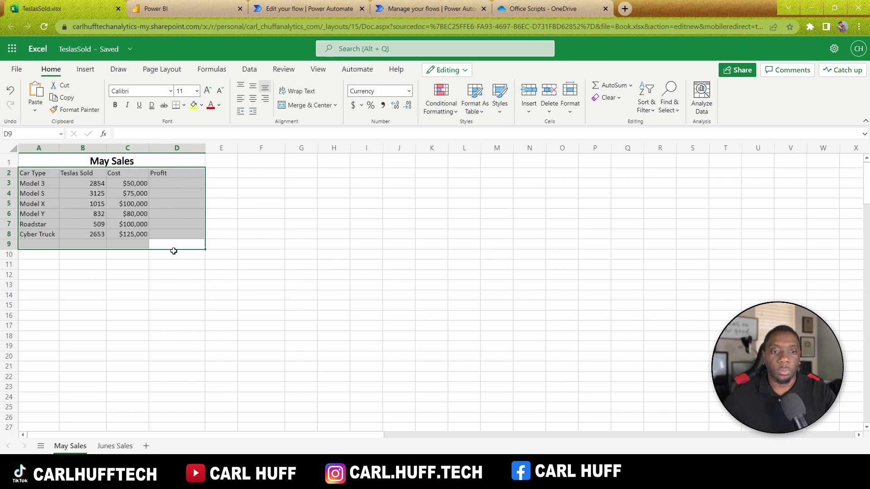
pyautogui.click(178, 245)
# Switch to Power Automate, reload the details of Tesla's Sales Flow and run the flow again
pyautogui.click(277, 12)
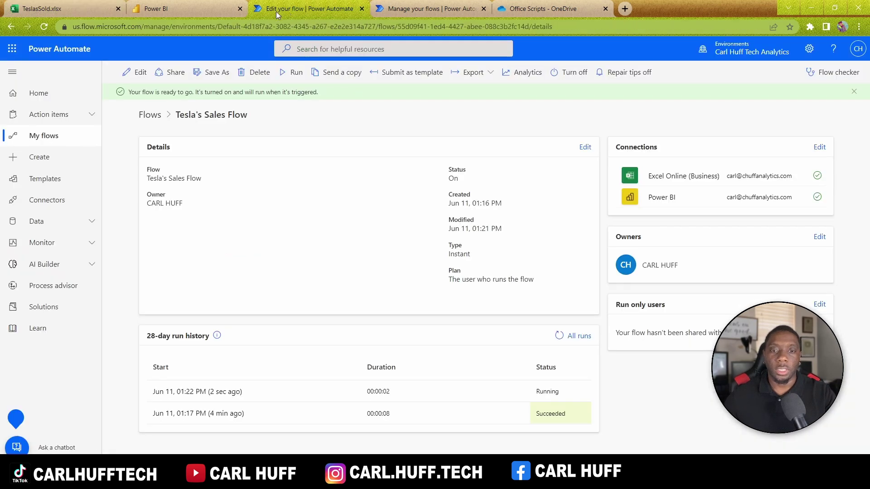
pyautogui.click(487, 30)
pyautogui.press('Return')
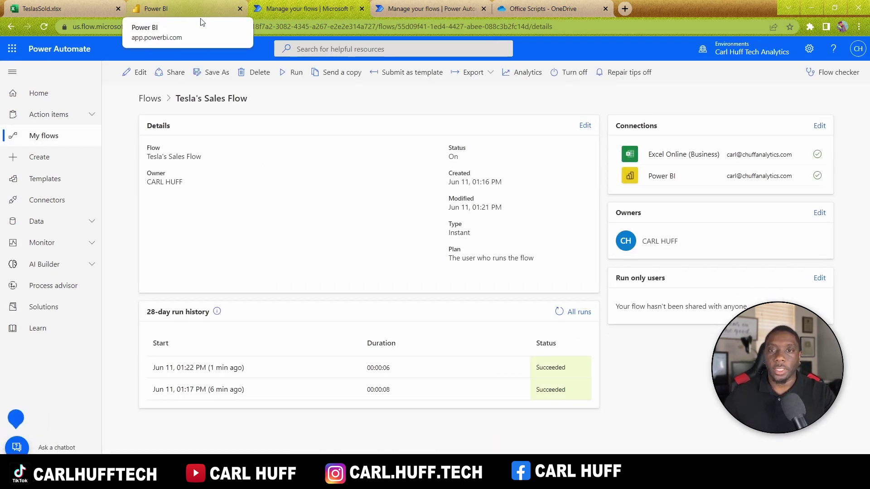
pyautogui.click(297, 78)
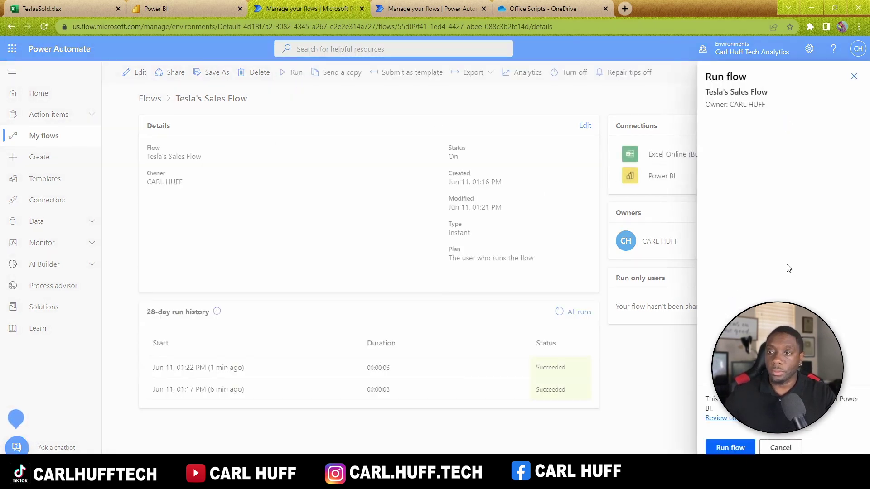
pyautogui.click(739, 446)
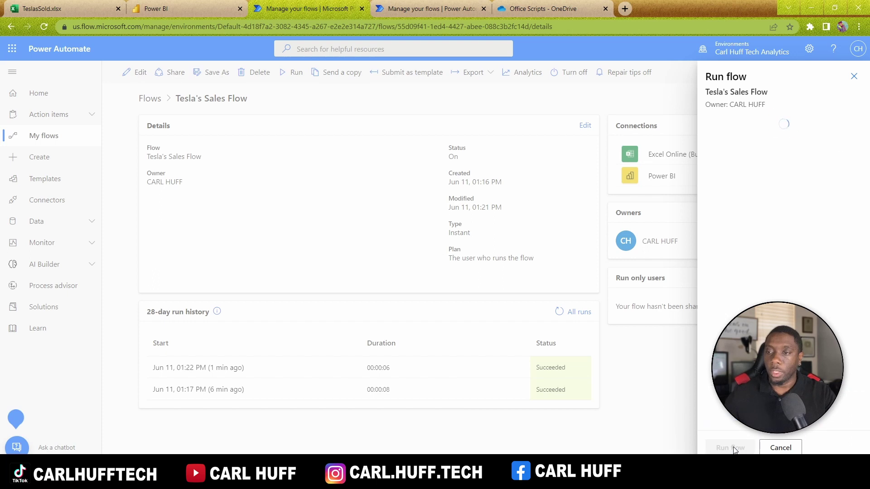
pyautogui.click(723, 447)
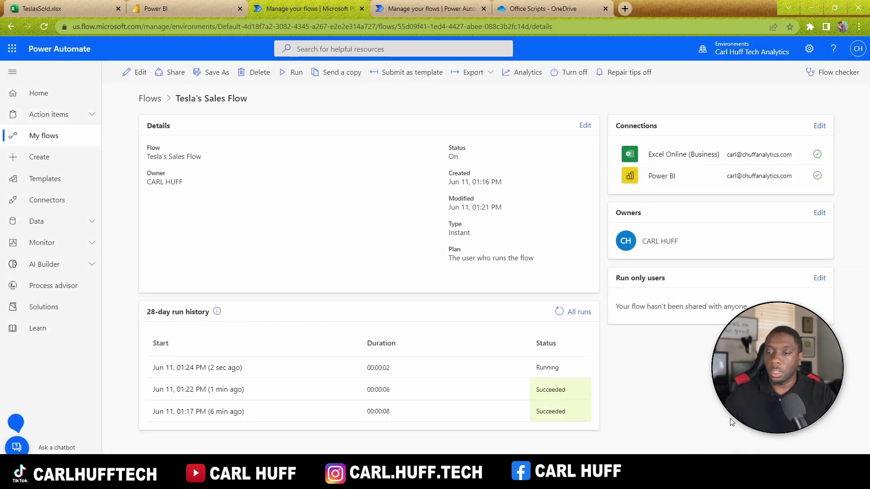
# Check the Profit column in the TeslasSold workbook, and open the Tesla Sales workspace in Power BI to view the refresh status
pyautogui.click(105, 1)
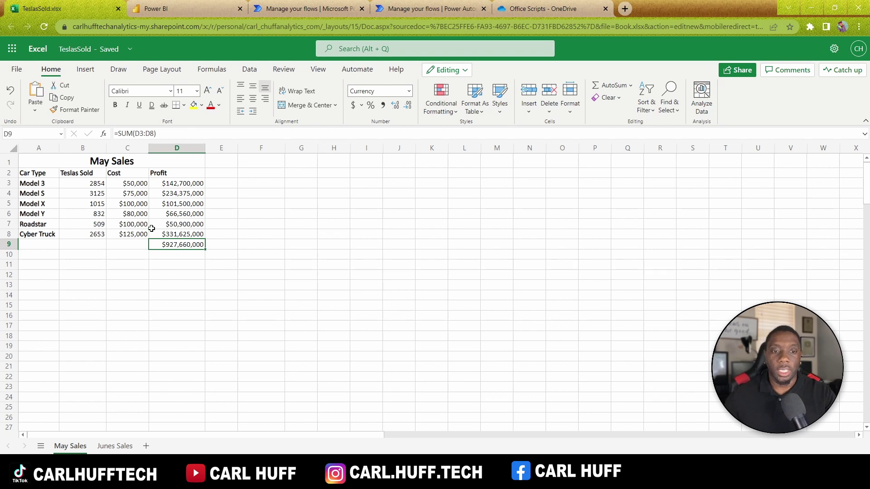
pyautogui.click(178, 7)
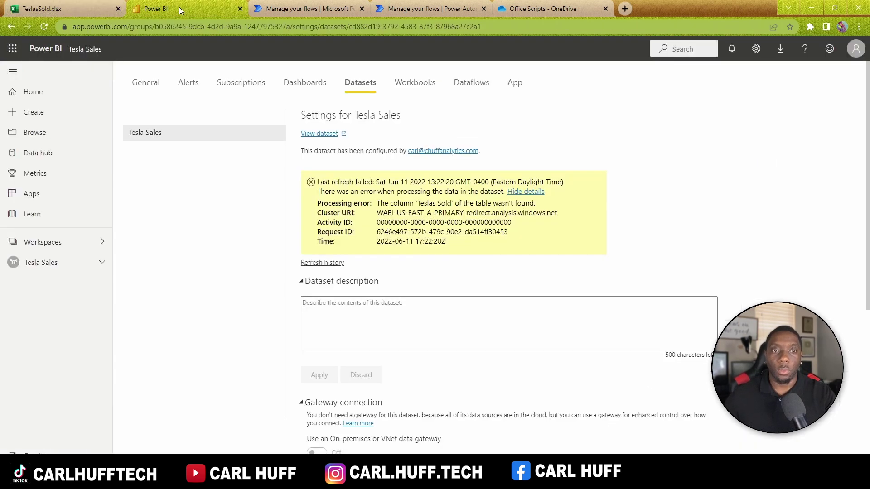
pyautogui.click(26, 198)
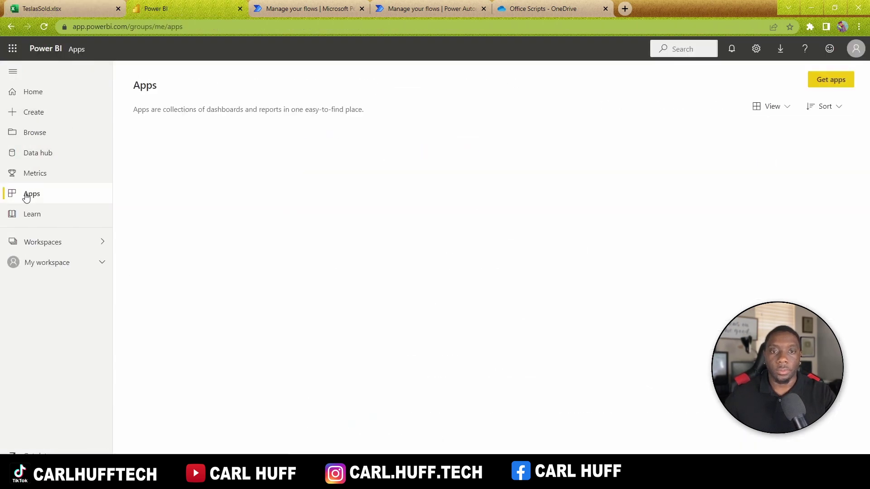
pyautogui.click(32, 248)
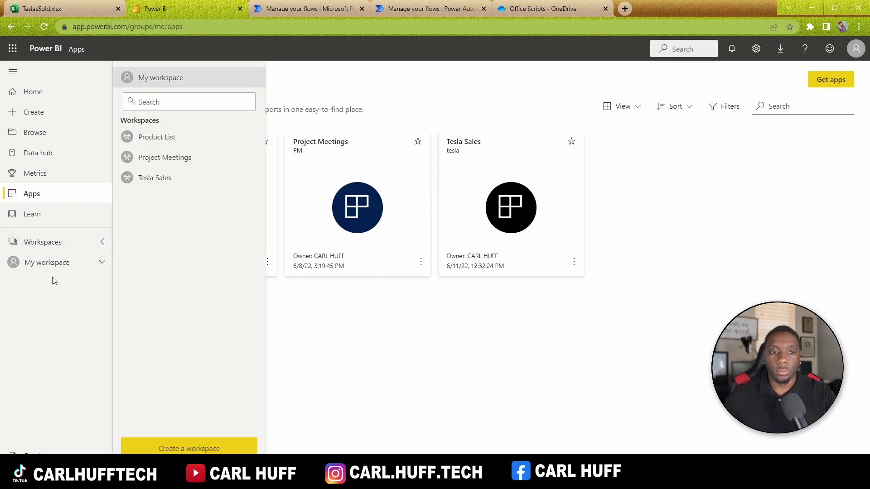
pyautogui.click(53, 268)
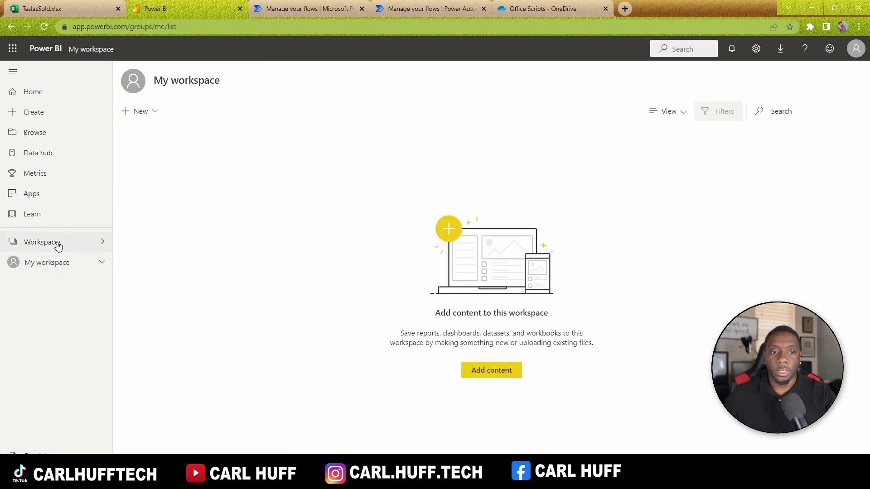
pyautogui.click(55, 243)
pyautogui.click(155, 178)
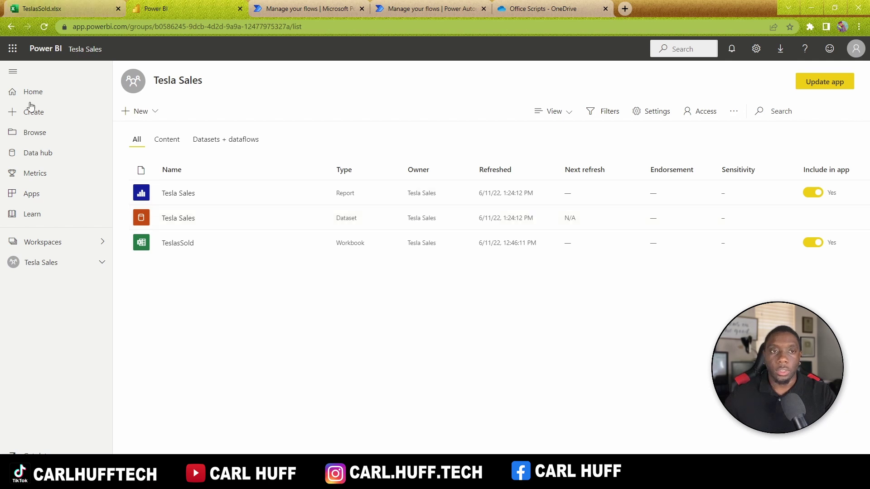
# Open the Tesla Sales app's report and view its figures filtered by Cyber Truck and Model S
pyautogui.click(31, 195)
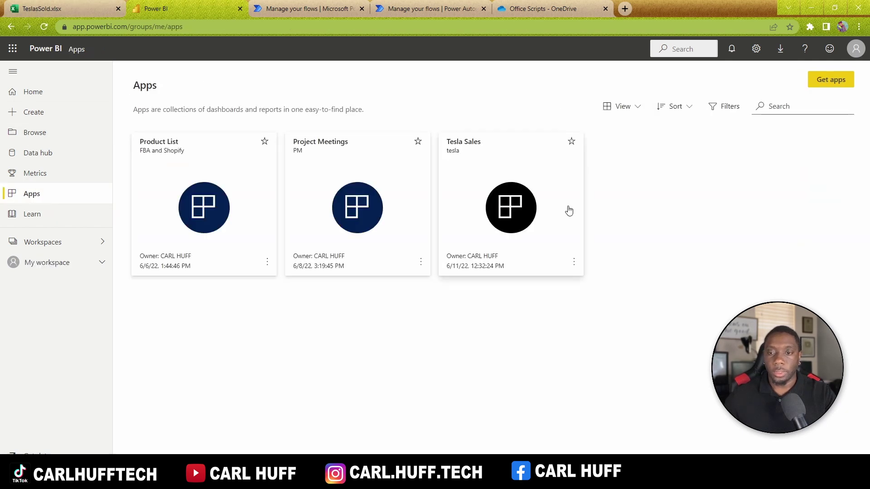
pyautogui.click(523, 207)
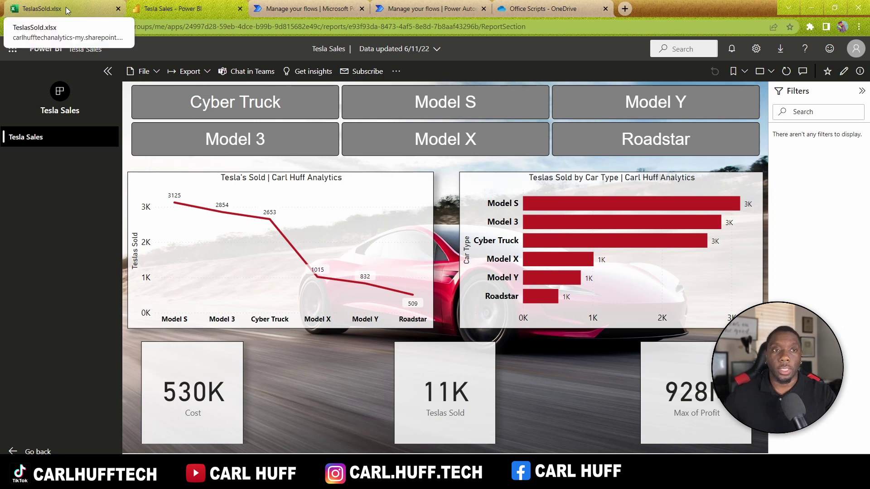
pyautogui.click(262, 104)
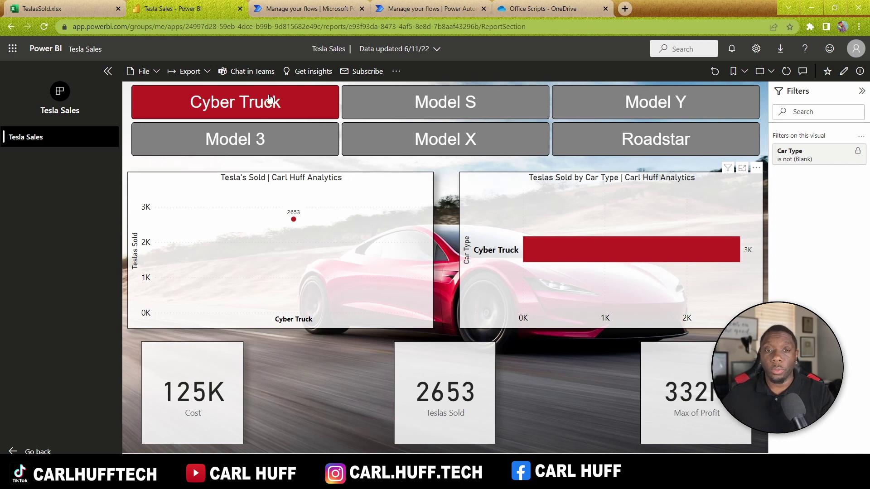
pyautogui.keyDown('ctrl'); pyautogui.click(405, 103); pyautogui.keyUp('ctrl')
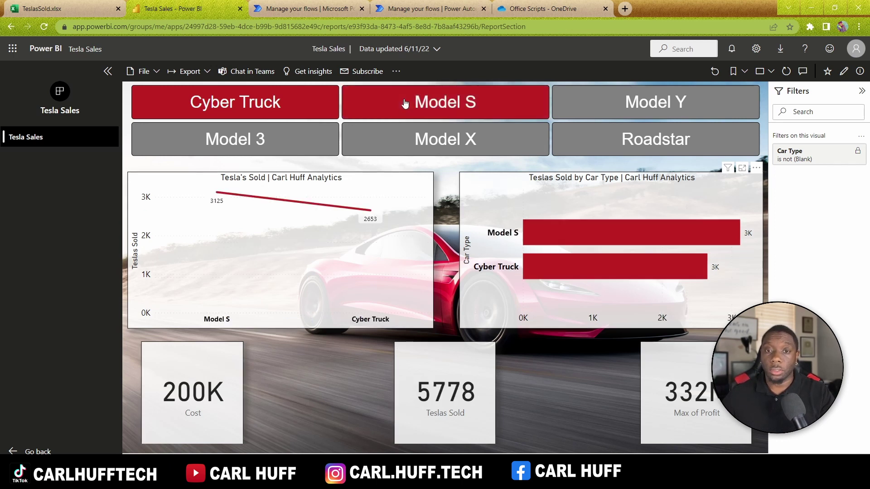
pyautogui.keyDown('ctrl'); pyautogui.click(262, 98); pyautogui.keyUp('ctrl')
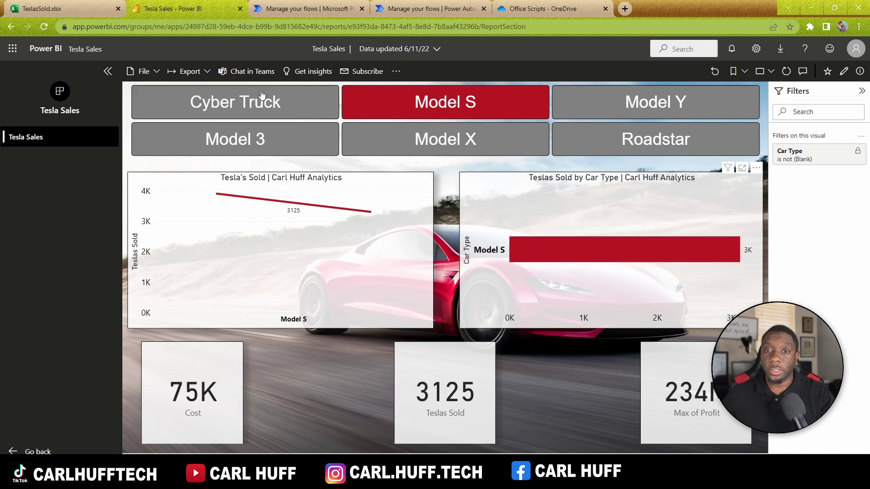
pyautogui.click(458, 107)
# Filter the report one car type at a time by Model Y, Model 3, Model X and Roadstar, and clear the filter
pyautogui.click(660, 103)
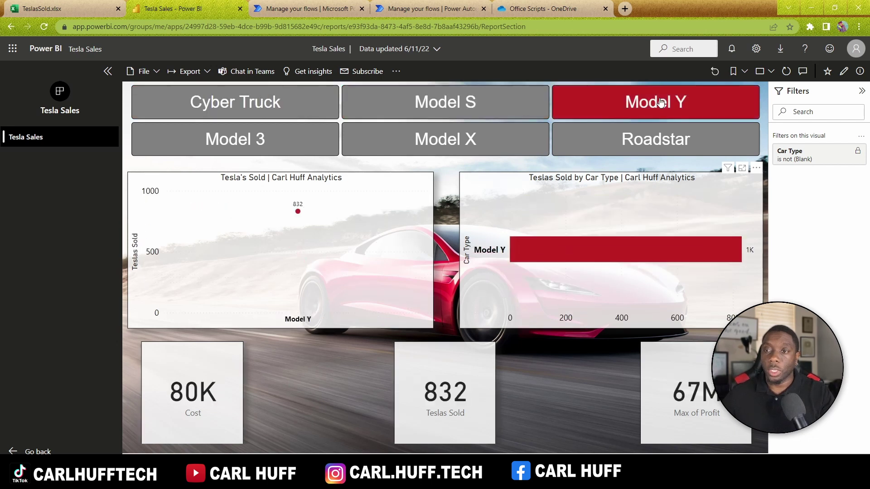
pyautogui.click(653, 108)
pyautogui.click(269, 135)
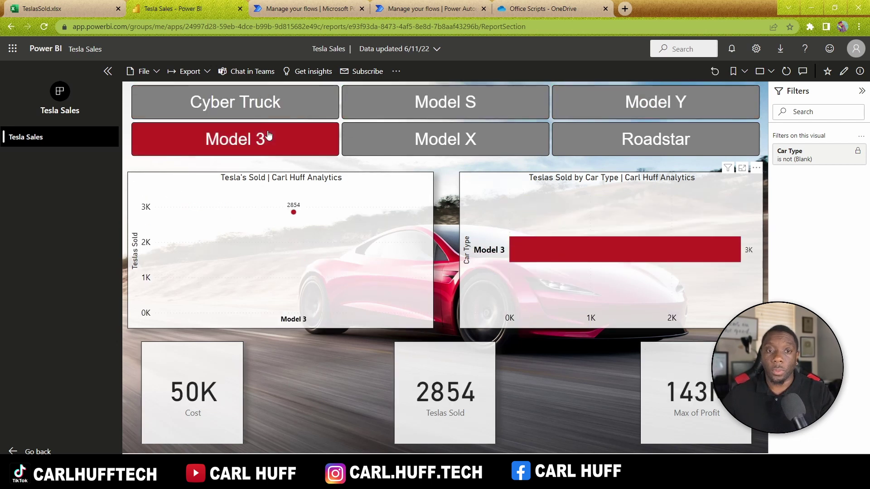
pyautogui.click(270, 139)
pyautogui.click(466, 145)
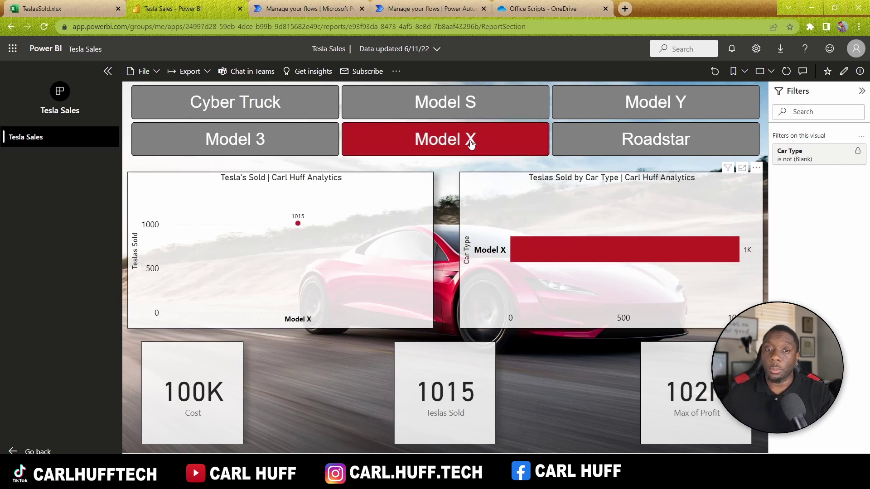
pyautogui.click(472, 144)
pyautogui.click(591, 144)
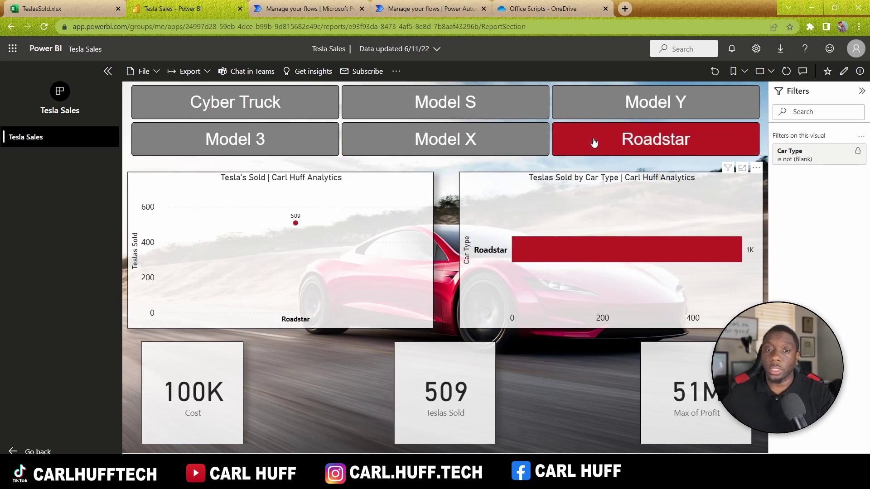
pyautogui.click(594, 143)
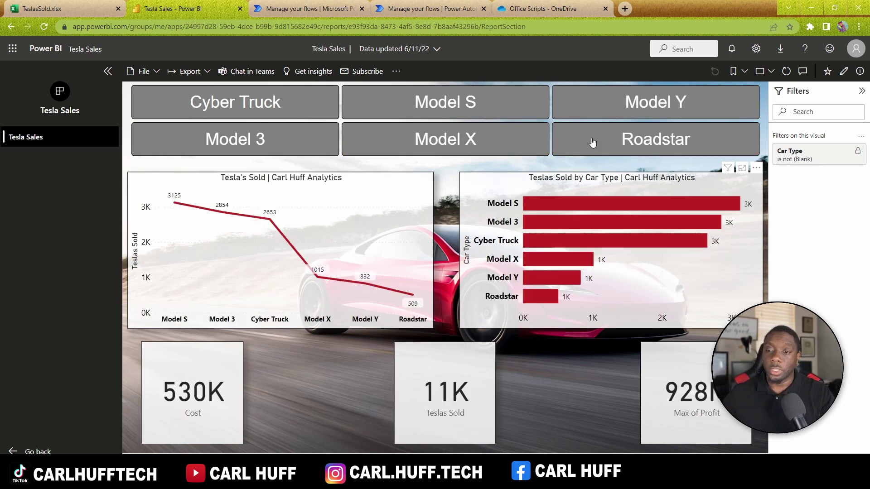
# View the report with Cyber Truck, Model S, Model Y, Model 3 and Model X selected together, leaving out Roadstar
pyautogui.click(443, 104)
pyautogui.click(443, 103)
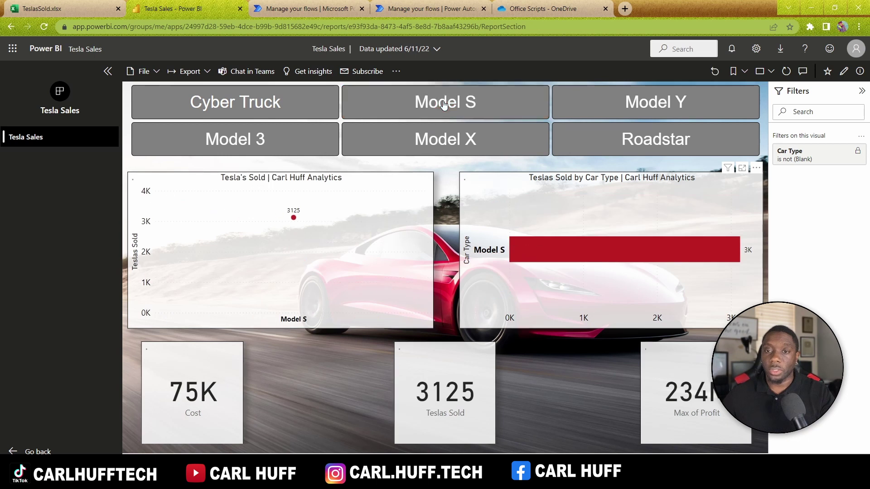
pyautogui.click(278, 108)
pyautogui.click(292, 147)
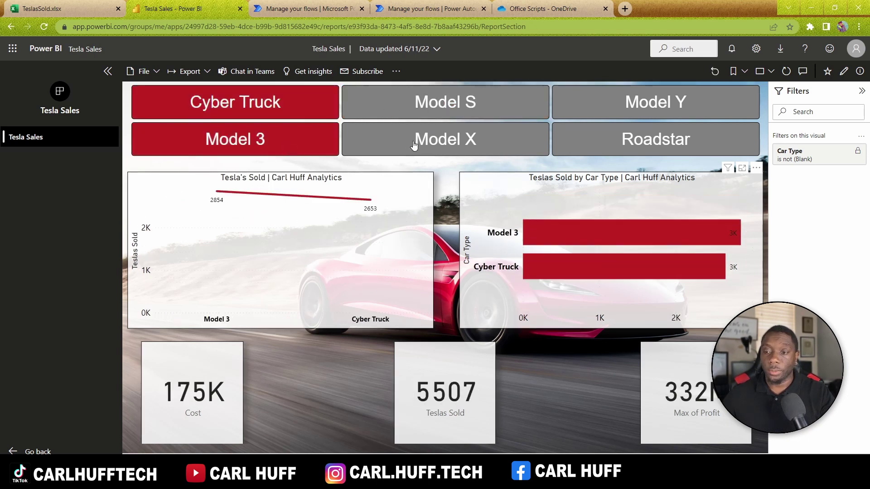
pyautogui.click(431, 138)
pyautogui.click(600, 101)
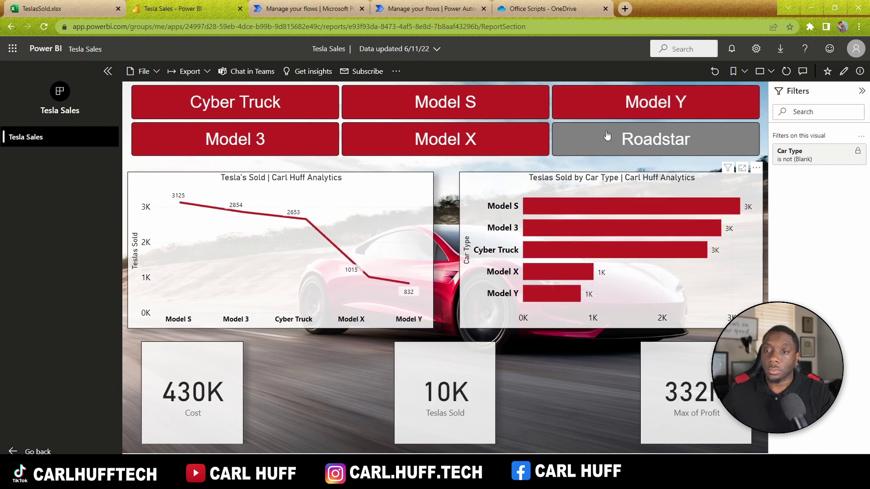
pyautogui.click(604, 136)
pyautogui.click(603, 137)
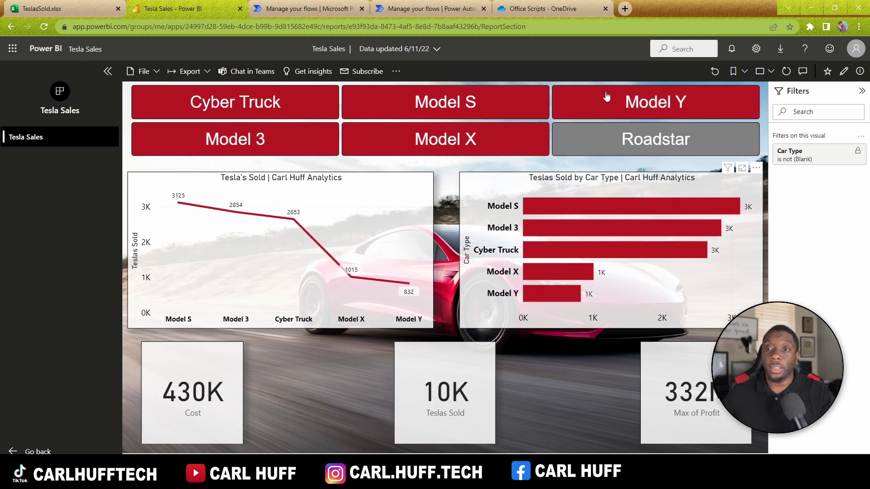
pyautogui.click(555, 98)
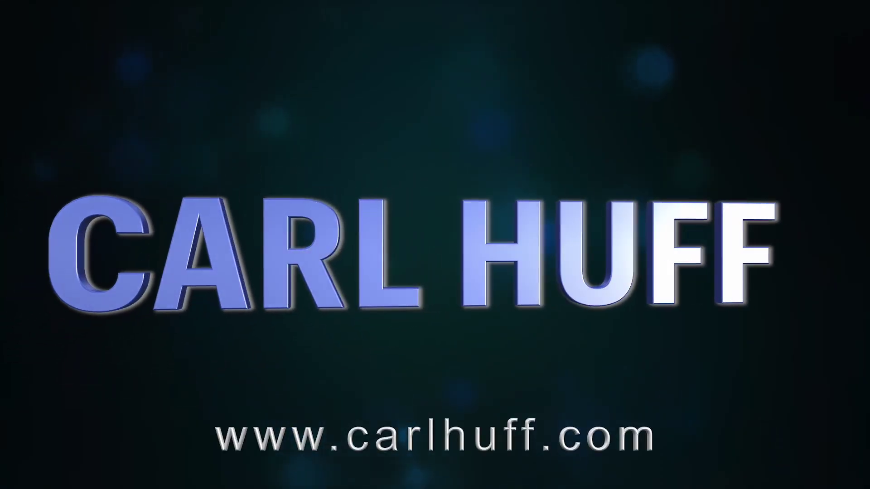